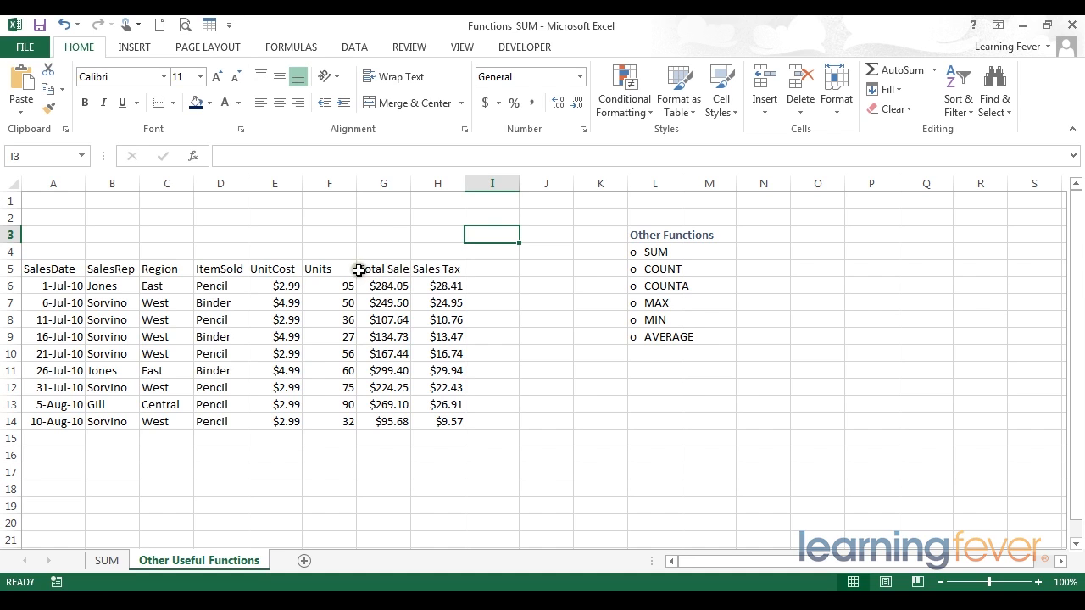
- Add the heading "Total including sales tax" in cell I5
{"action": "left_click_drag", "start_coordinate": [376, 217], "coordinate": [377, 447]}
{"action": "left_click_drag", "start_coordinate": [442, 225], "coordinate": [439, 421]}
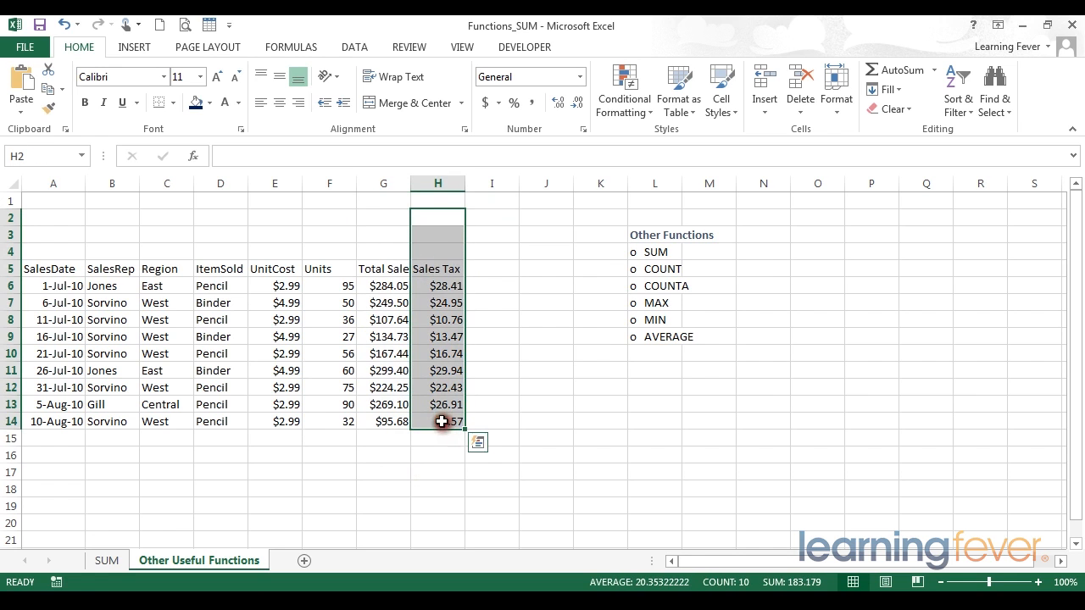
{"action": "left_click", "coordinate": [478, 270]}
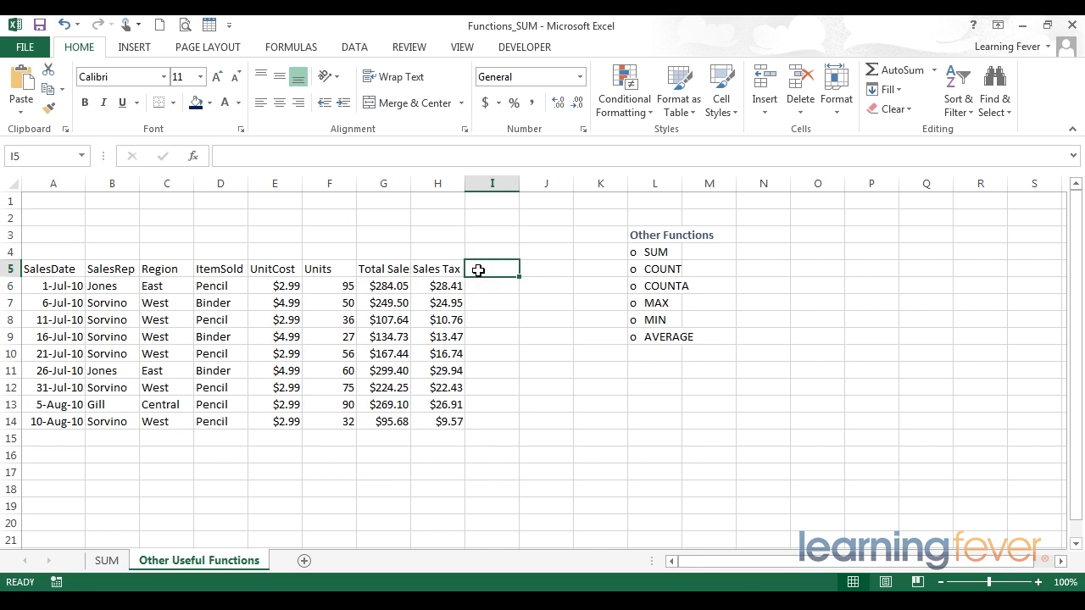
{"action": "type", "text": "To"}
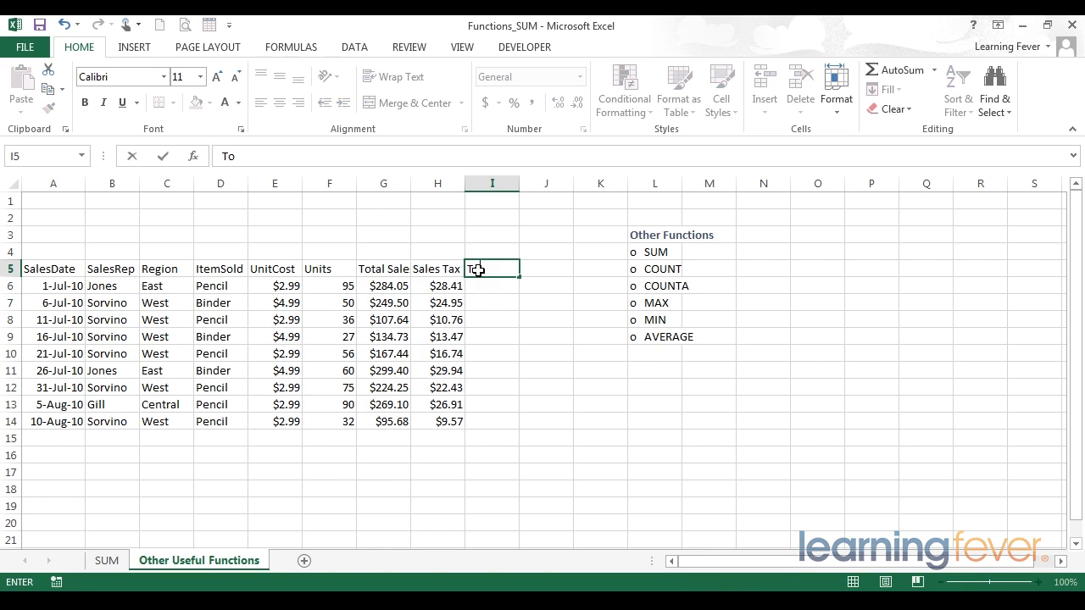
{"action": "type", "text": "tal including sales tax"}
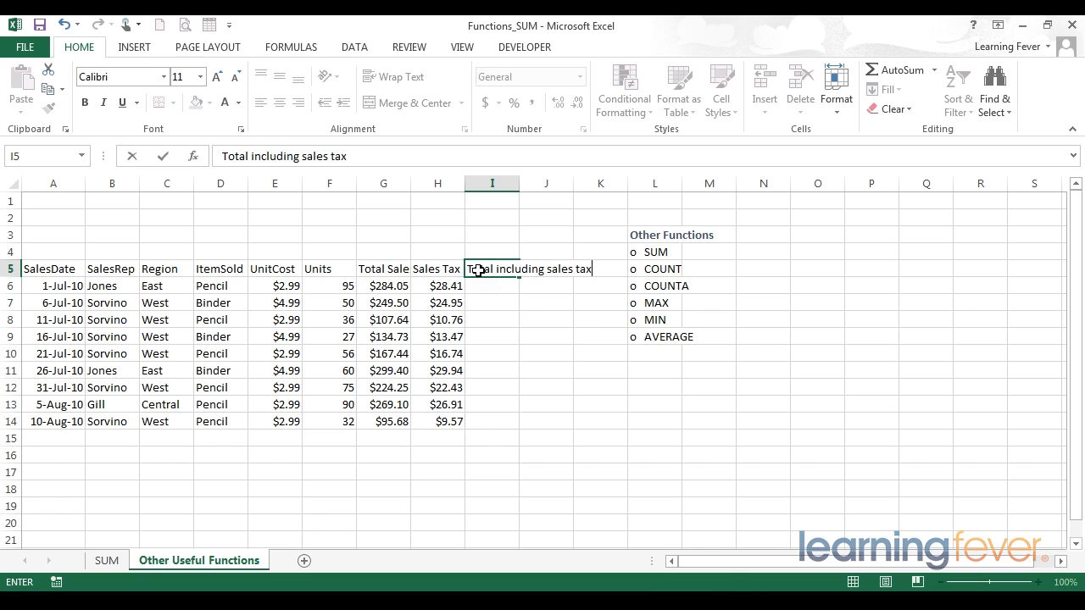
{"action": "key", "text": "Return"}
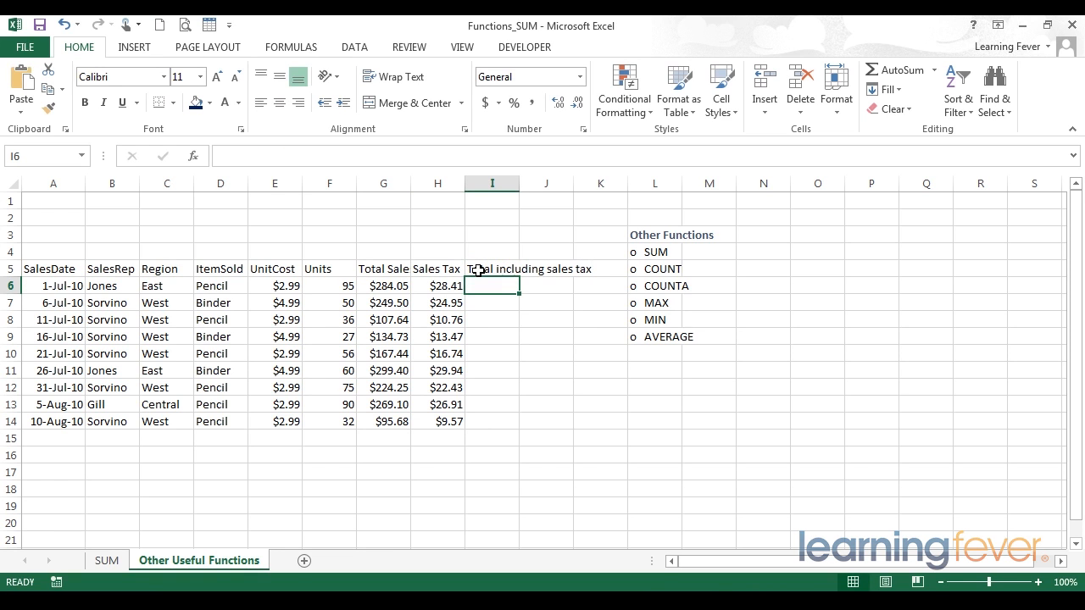
- Start a SUM formula in I6 with G6 and H6 as separate arguments
{"action": "type", "text": "=s"}
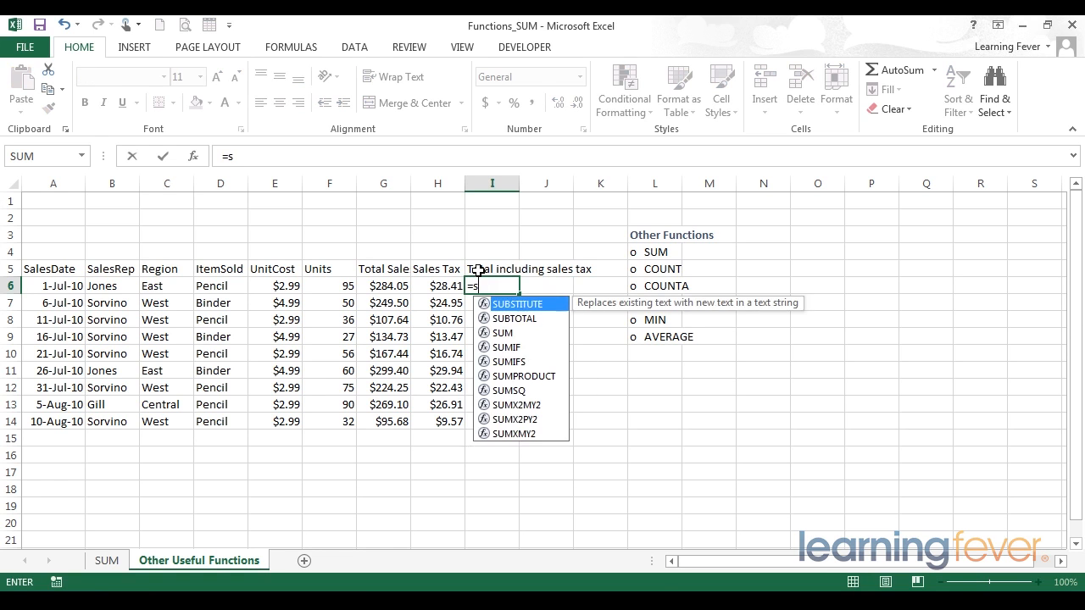
{"action": "type", "text": "um("}
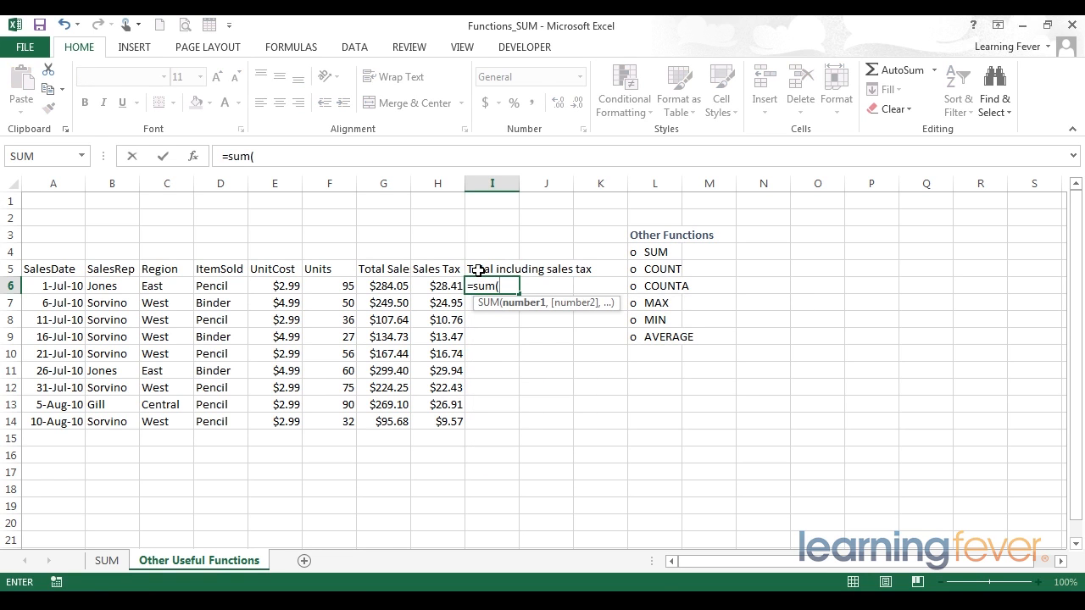
{"action": "left_click", "coordinate": [387, 288]}
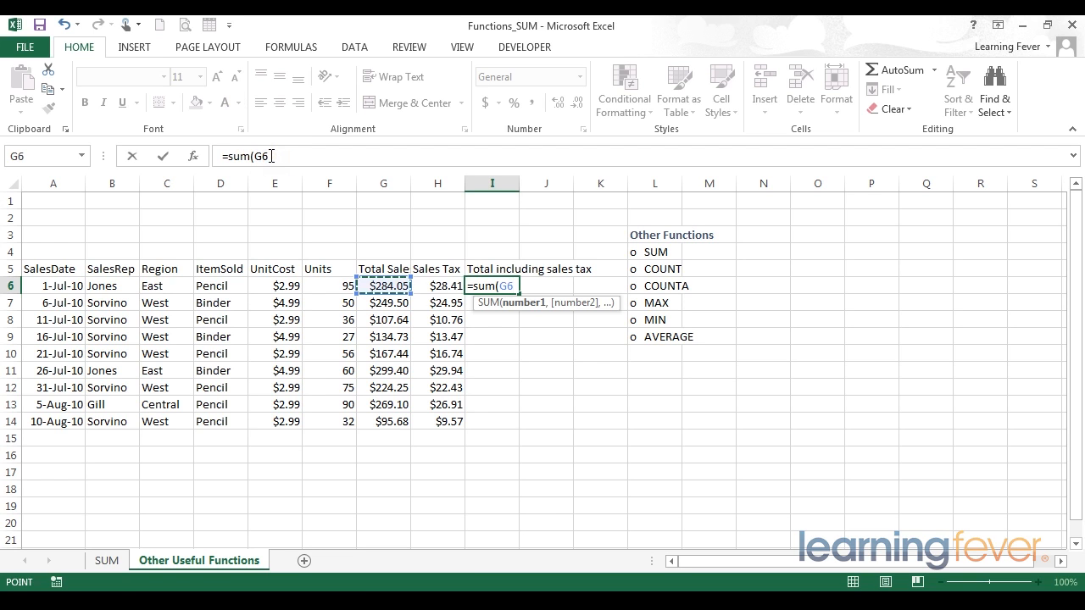
{"action": "left_click", "coordinate": [283, 156]}
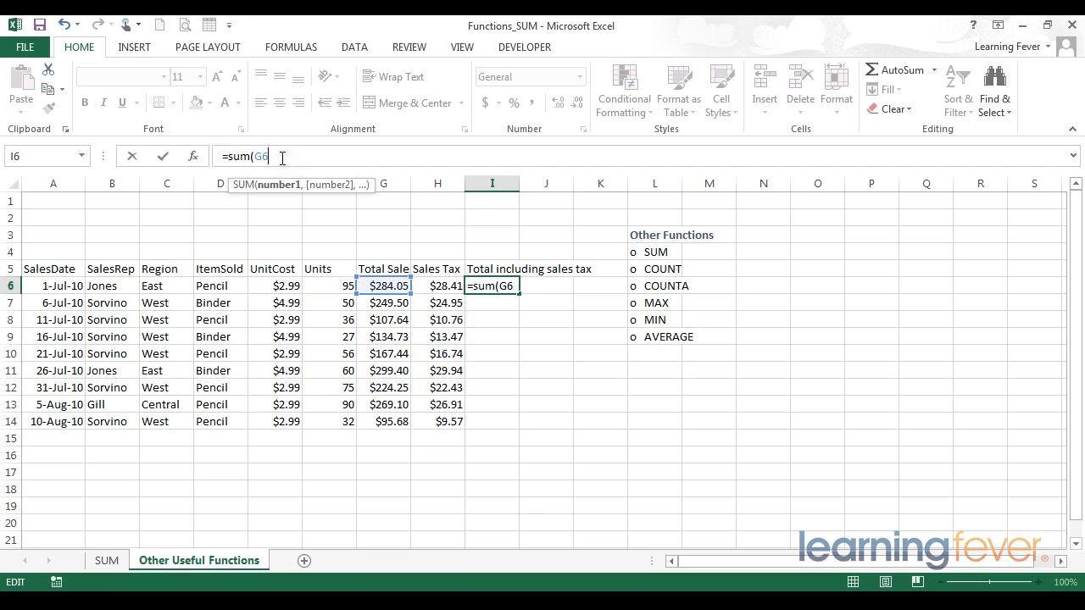
{"action": "type", "text": ","}
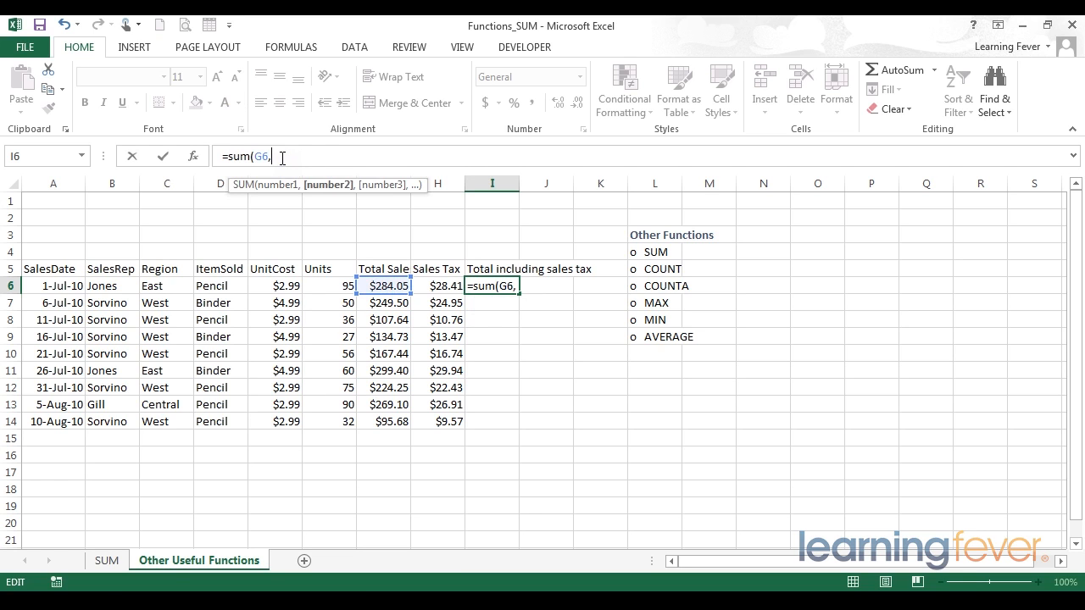
{"action": "left_click", "coordinate": [436, 287]}
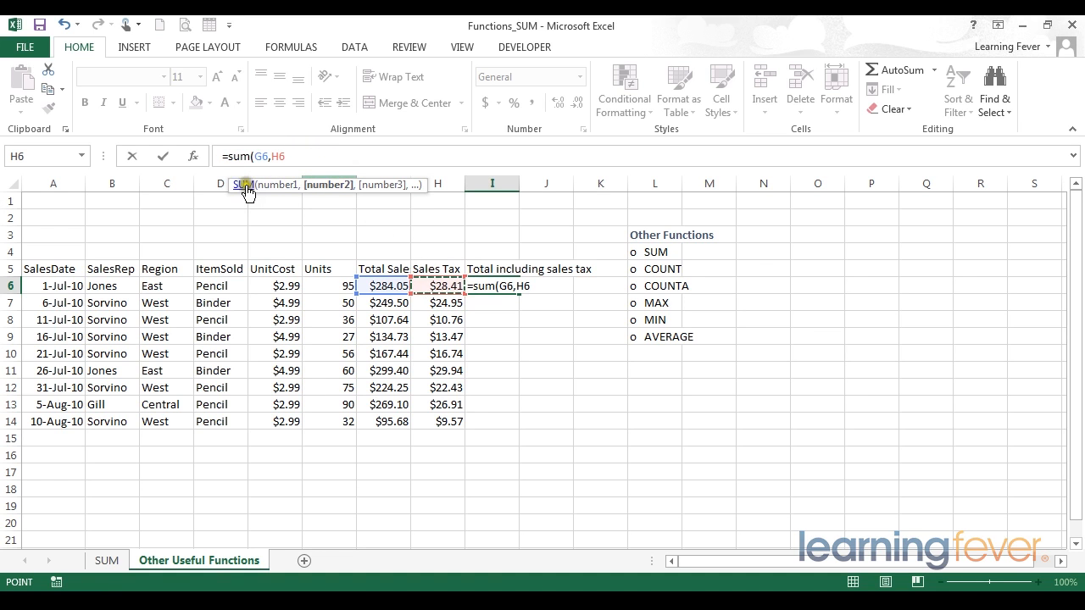
- Replace the formula's arguments with the range G6:H6, close the parenthesis and enter it
{"action": "left_click_drag", "start_coordinate": [229, 187], "coordinate": [354, 284]}
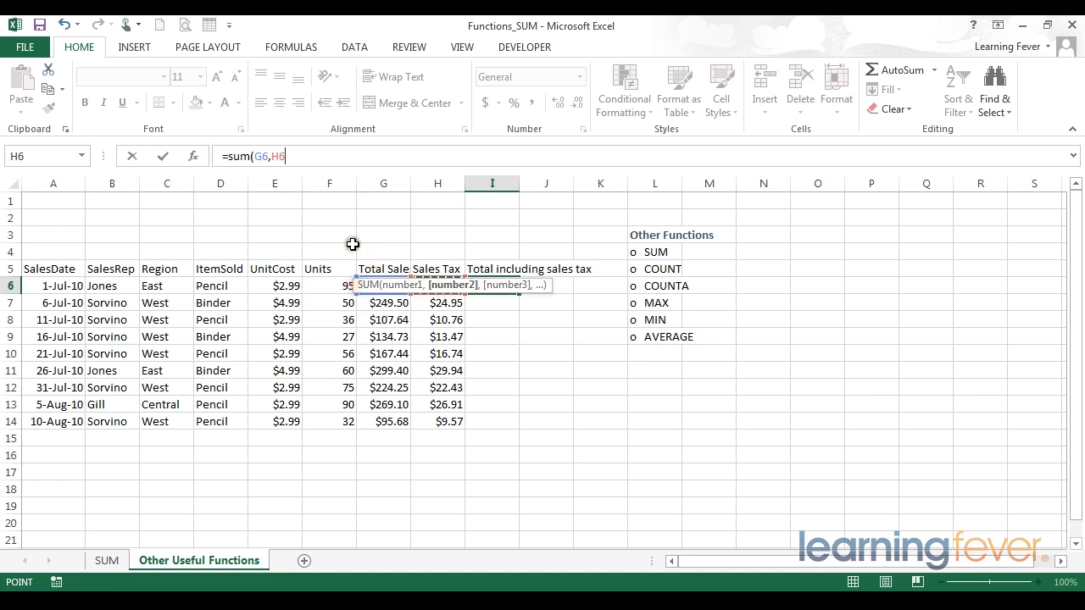
{"action": "left_click_drag", "start_coordinate": [354, 285], "coordinate": [233, 209]}
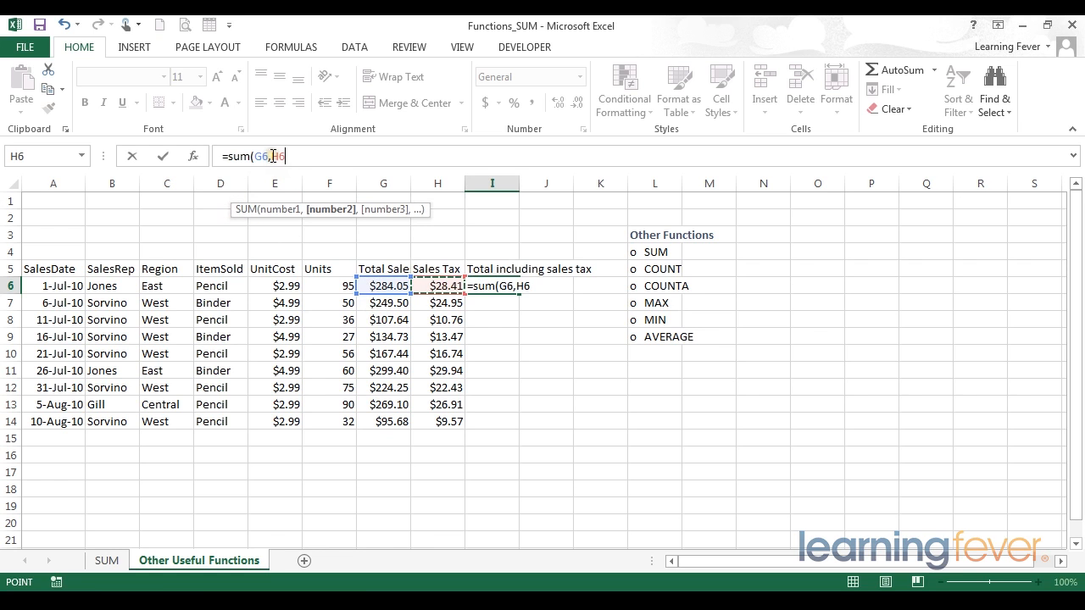
{"action": "left_click_drag", "start_coordinate": [271, 156], "coordinate": [331, 156]}
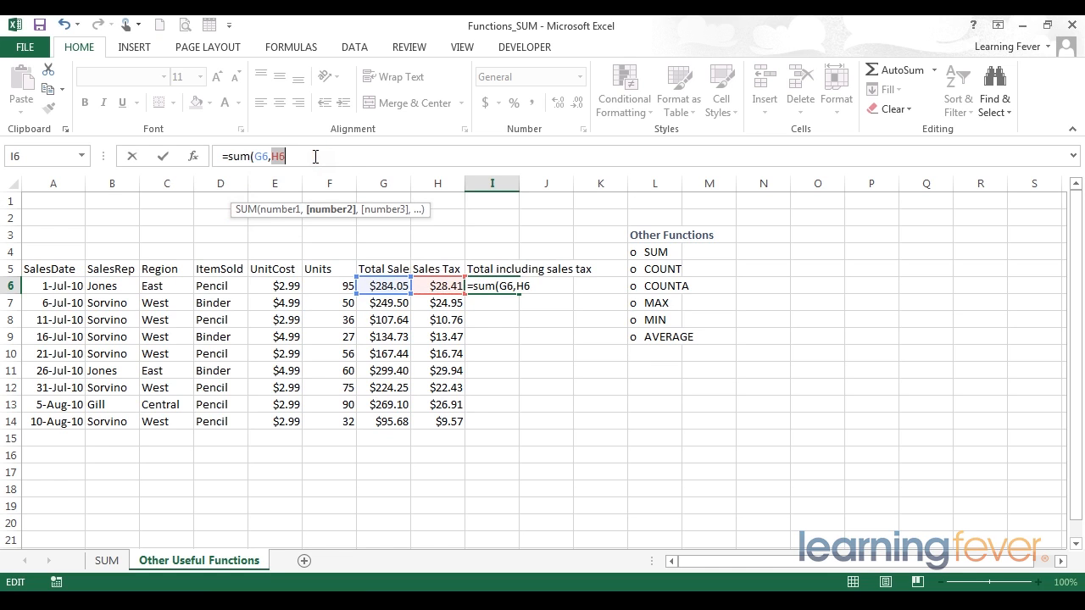
{"action": "left_click", "coordinate": [315, 156]}
{"action": "left_click", "coordinate": [279, 211]}
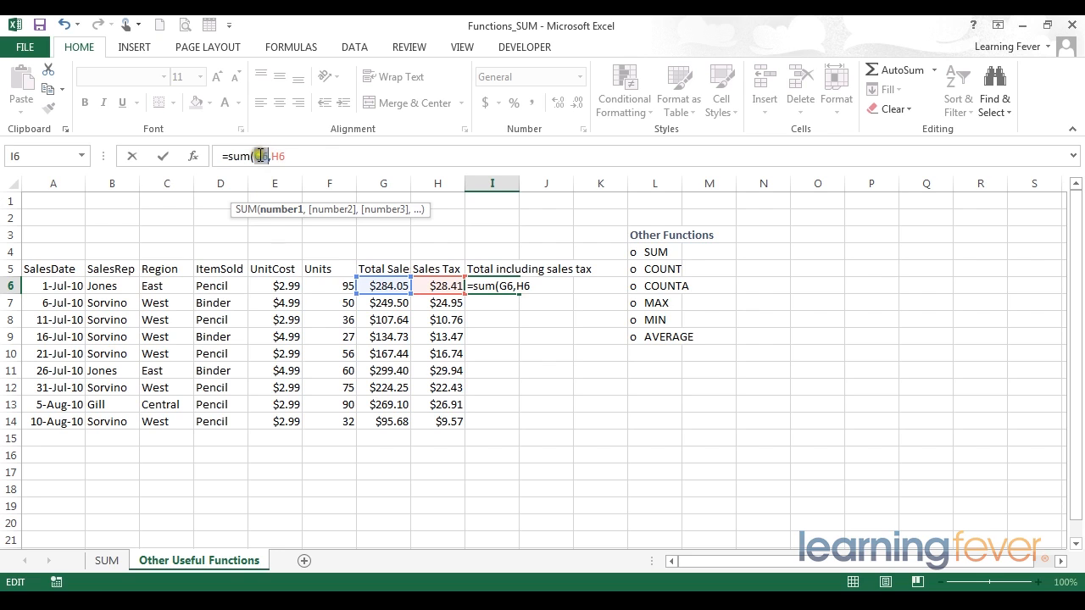
{"action": "left_click", "coordinate": [330, 209]}
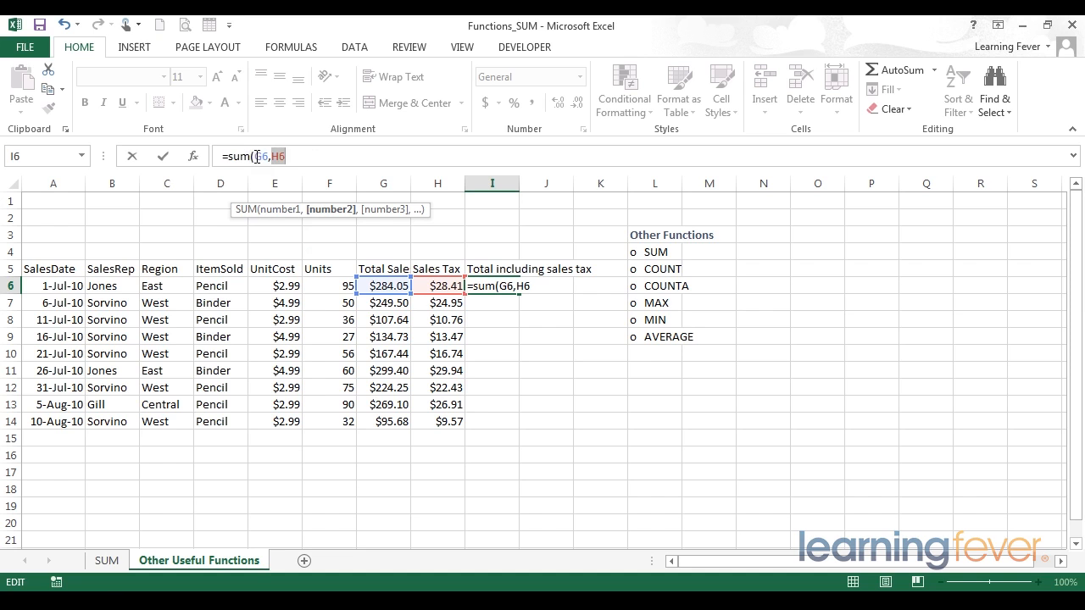
{"action": "left_click_drag", "start_coordinate": [257, 156], "coordinate": [412, 164]}
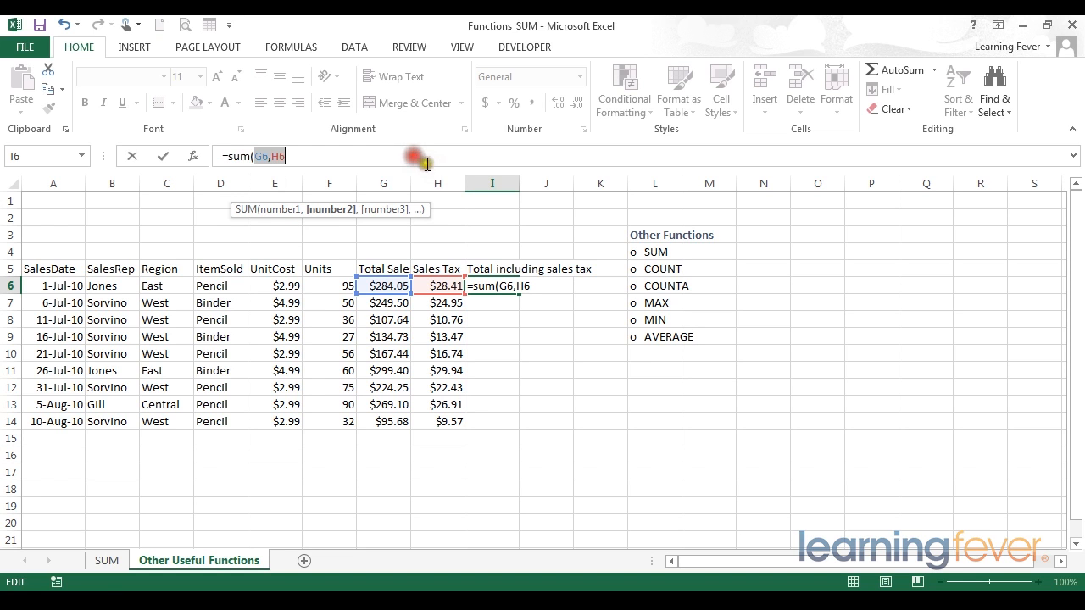
{"action": "left_click_drag", "start_coordinate": [377, 288], "coordinate": [447, 285]}
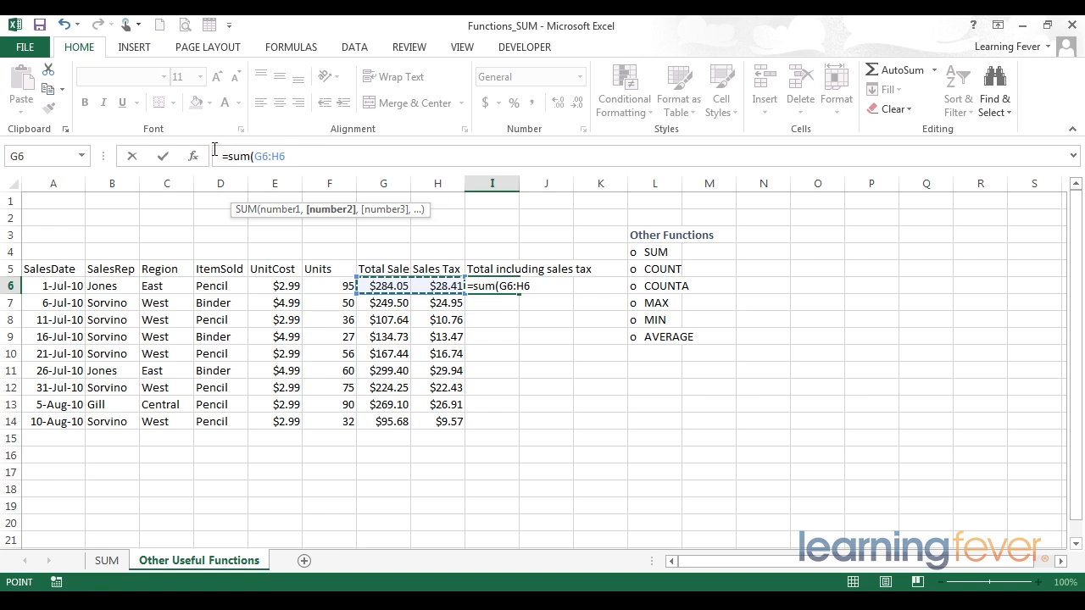
{"action": "type", "text": ")"}
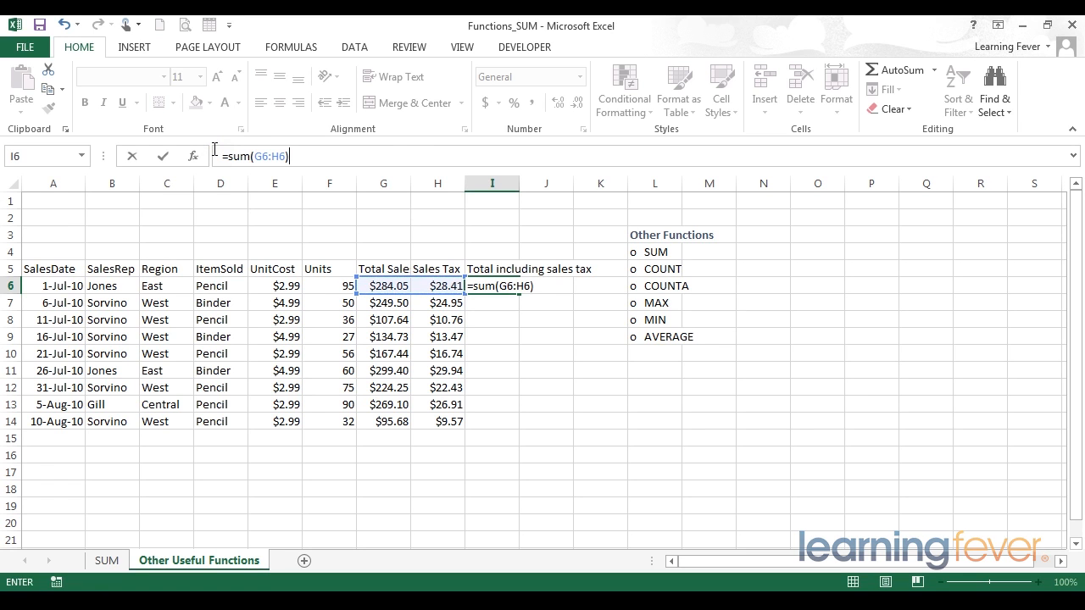
{"action": "key", "text": "Return"}
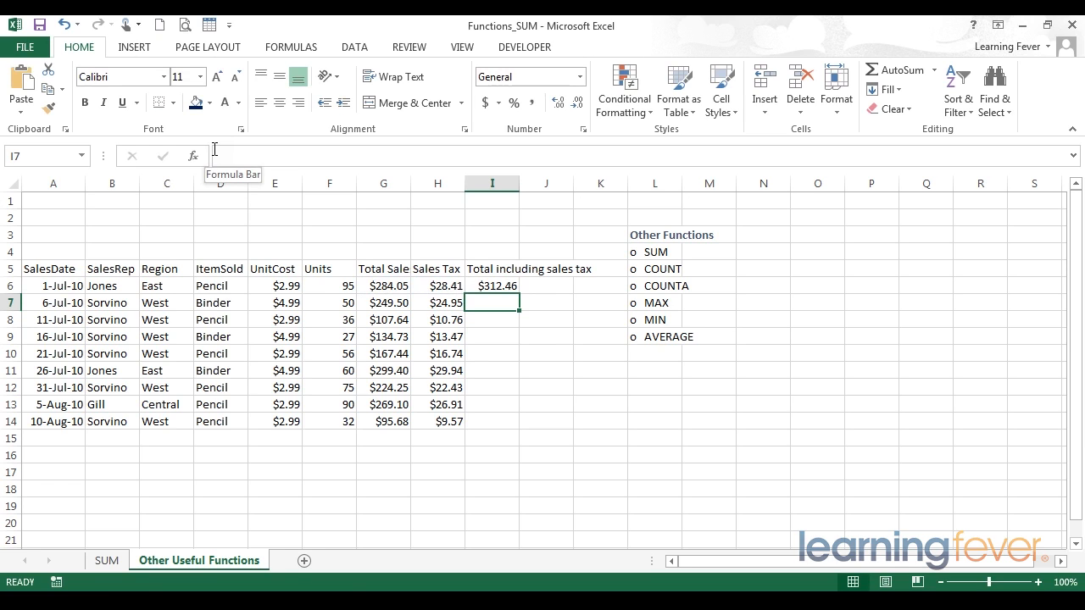
- Delete the closing parenthesis from I6's formula, re-enter it, and reopen the formula for review
{"action": "key", "text": "Up"}
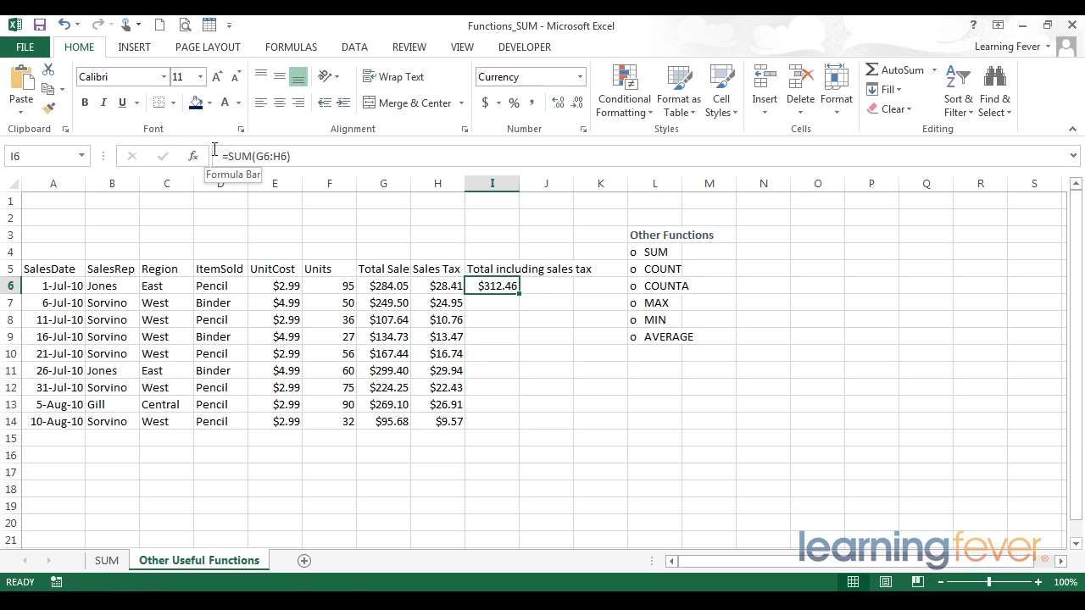
{"action": "double_click", "coordinate": [242, 156]}
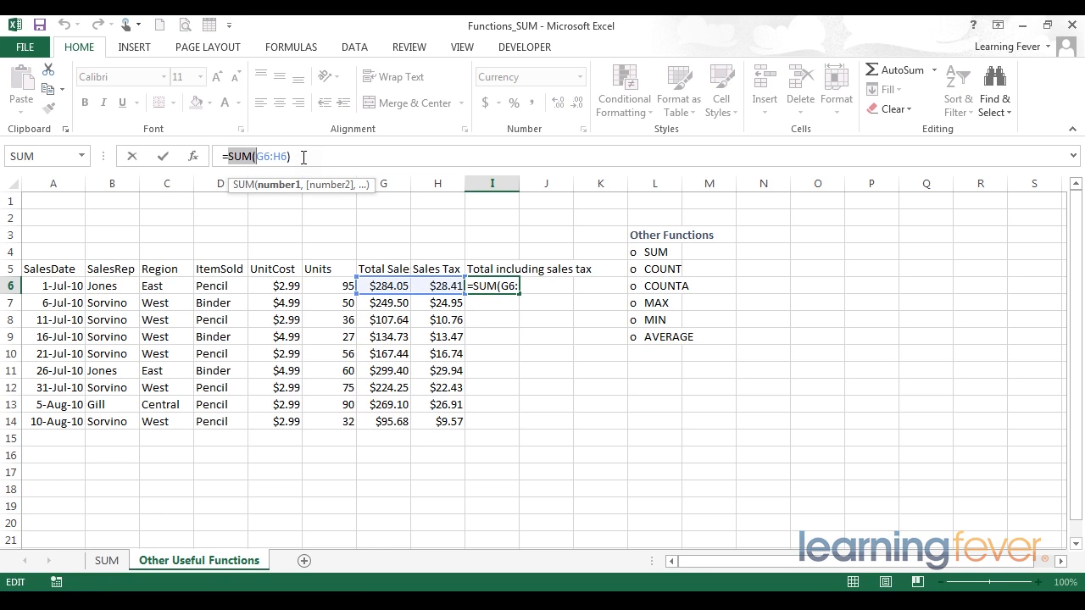
{"action": "left_click", "coordinate": [317, 157]}
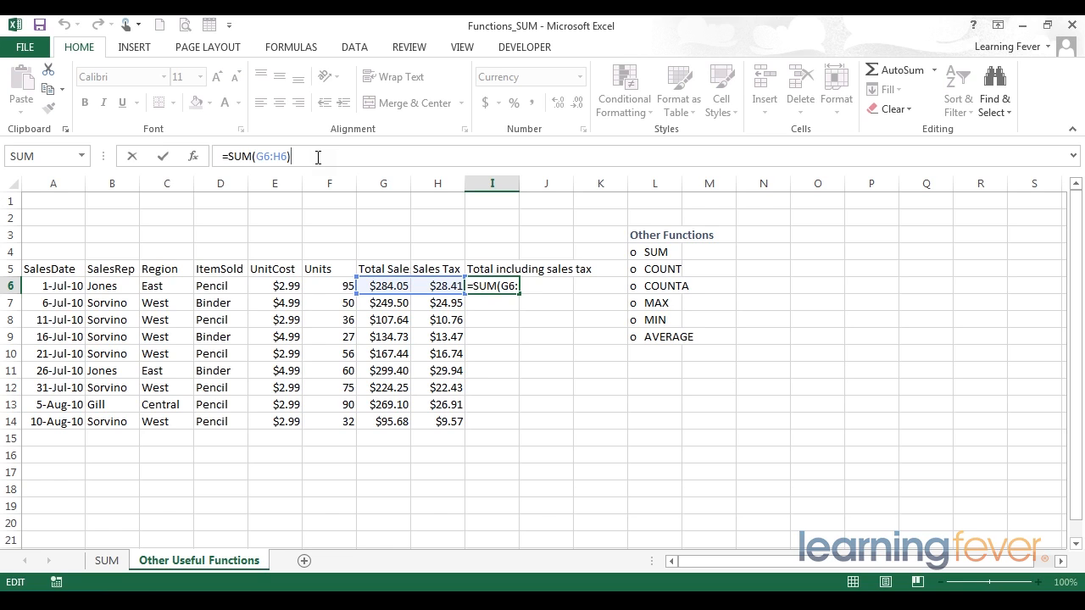
{"action": "left_click", "coordinate": [318, 157]}
{"action": "key", "text": "BackSpace"}
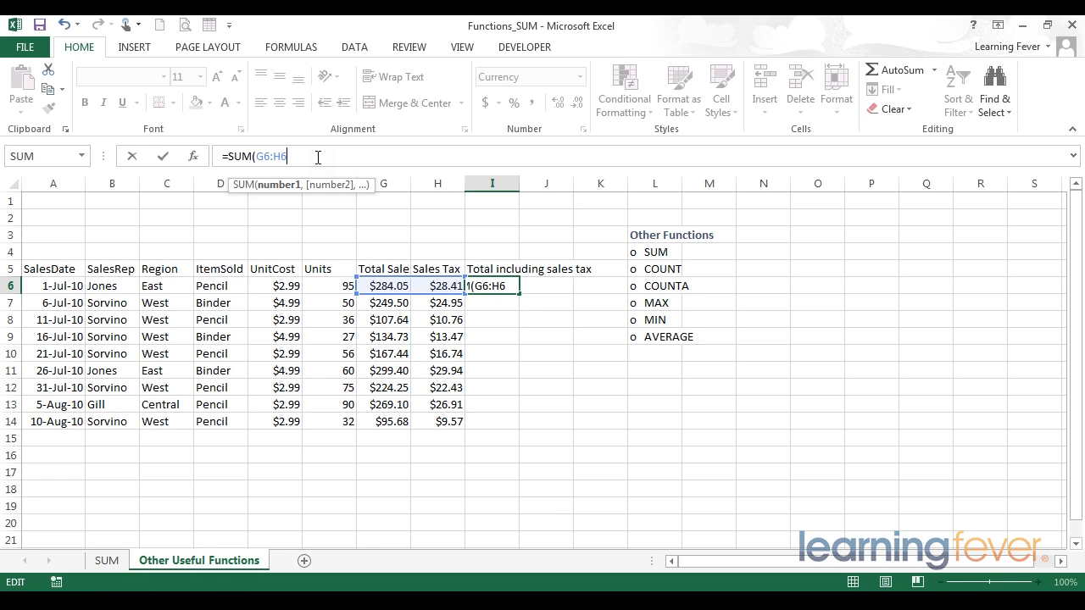
{"action": "key", "text": "Return"}
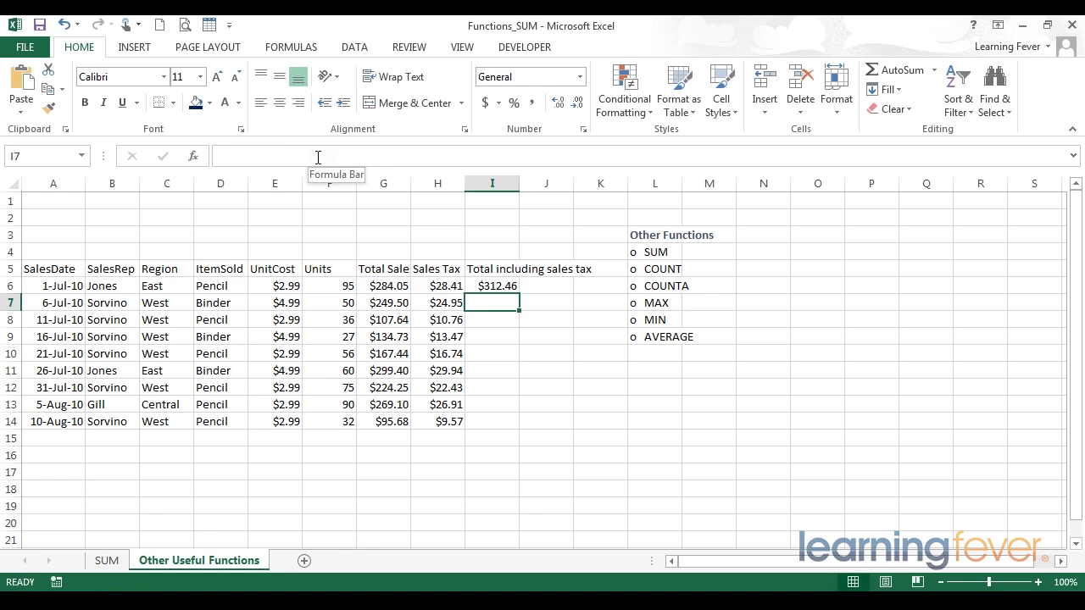
{"action": "key", "text": "Up"}
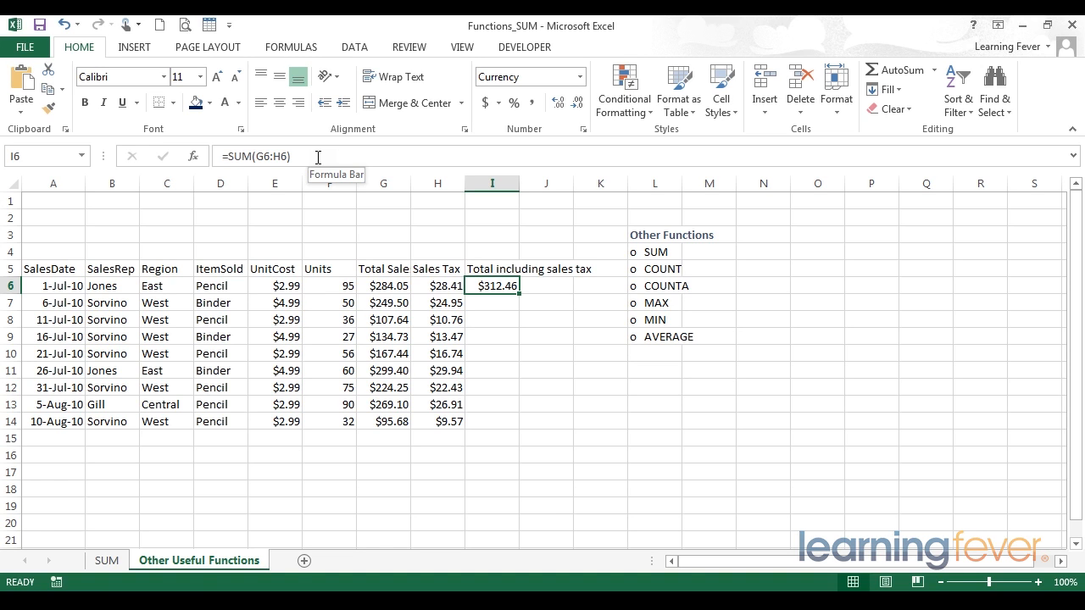
{"action": "left_click", "coordinate": [318, 156]}
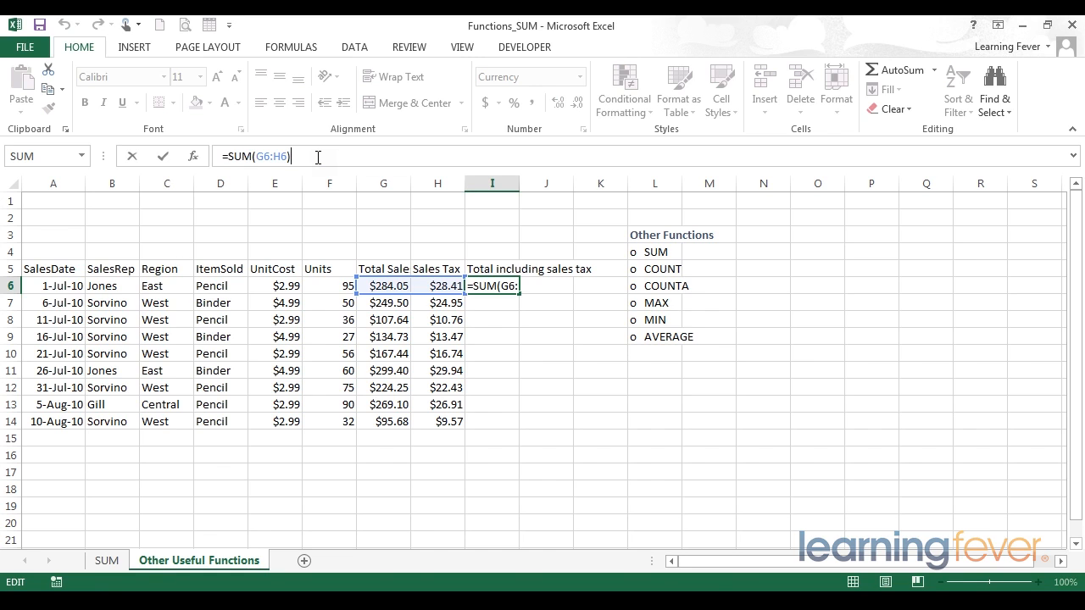
{"action": "key", "text": "Return"}
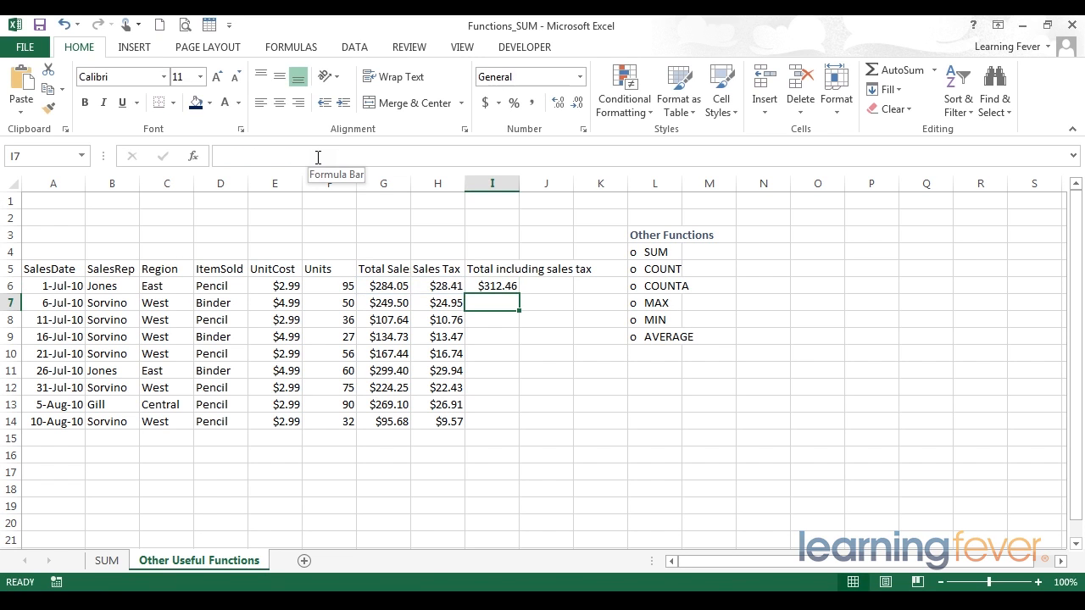
{"action": "key", "text": "Up"}
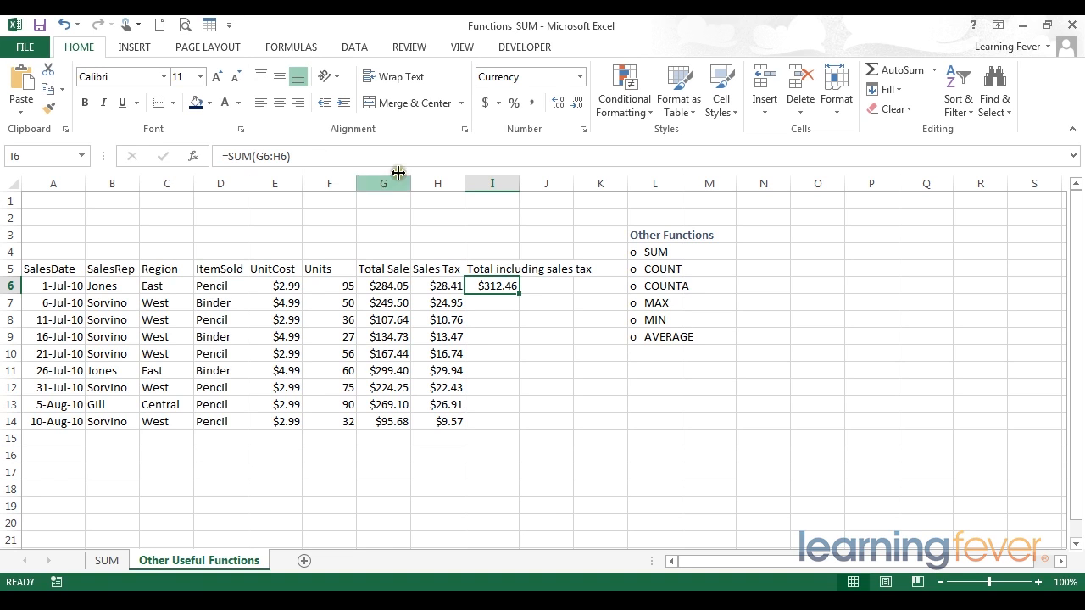
- Copy I6's formula down the column through I14
{"action": "left_click_drag", "start_coordinate": [520, 295], "coordinate": [518, 432]}
{"action": "left_click", "coordinate": [498, 285]}
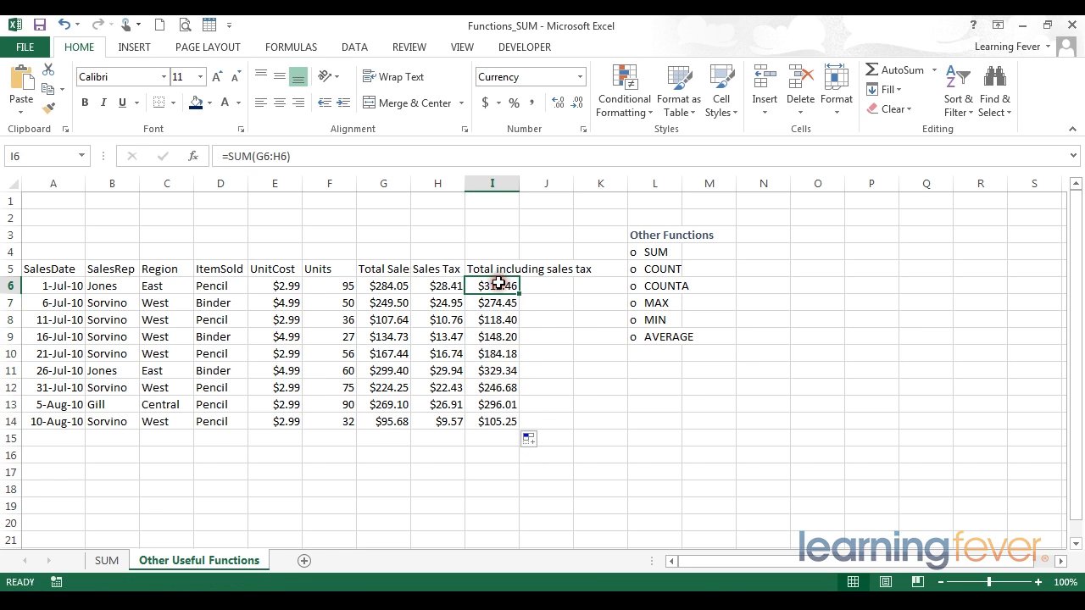
- Inspect the copied formulas in column I cell by cell
{"action": "left_click", "coordinate": [498, 304]}
{"action": "left_click", "coordinate": [499, 320]}
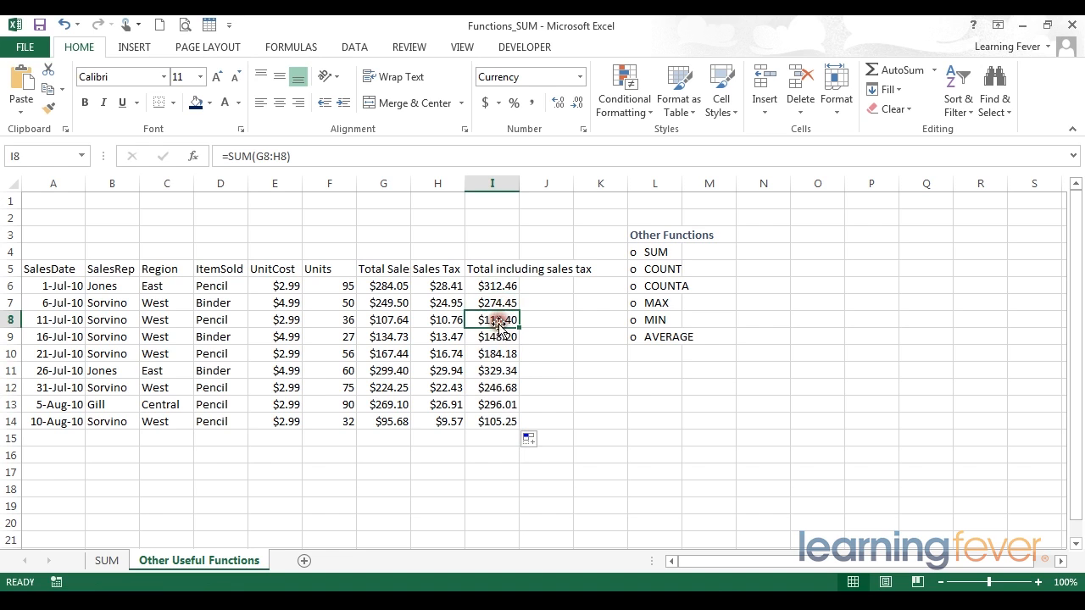
{"action": "left_click", "coordinate": [498, 336]}
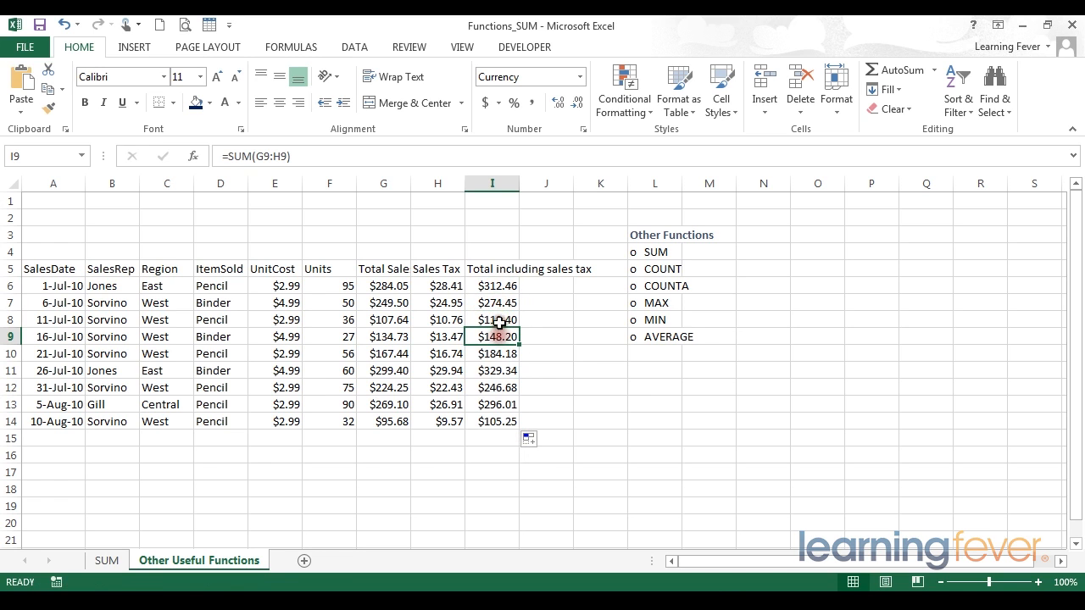
{"action": "left_click", "coordinate": [497, 285]}
{"action": "left_click", "coordinate": [497, 302]}
{"action": "left_click", "coordinate": [497, 336]}
{"action": "left_click", "coordinate": [497, 354]}
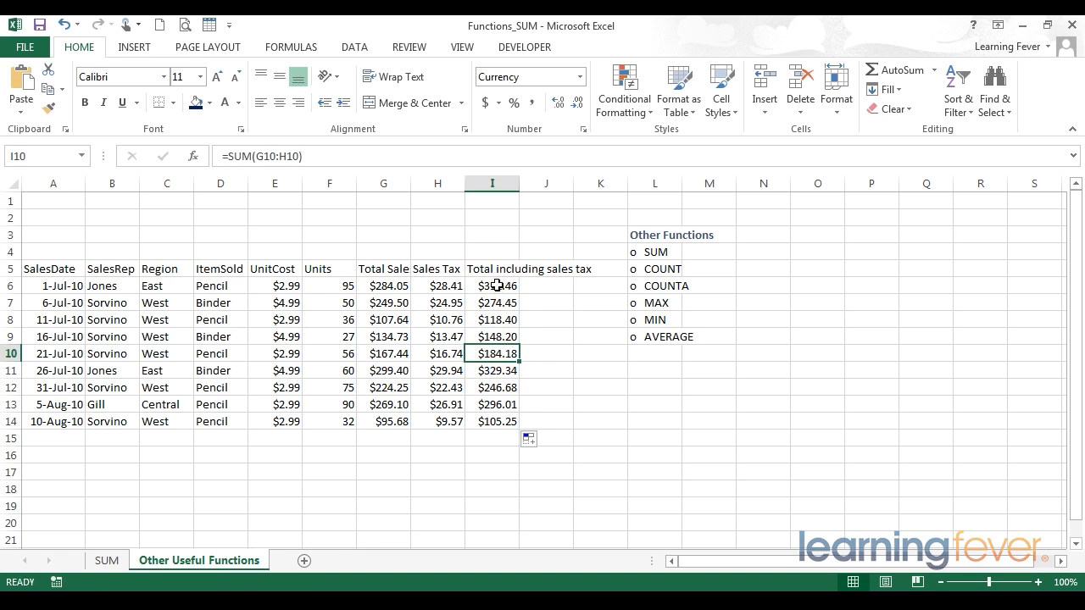
{"action": "left_click", "coordinate": [498, 285]}
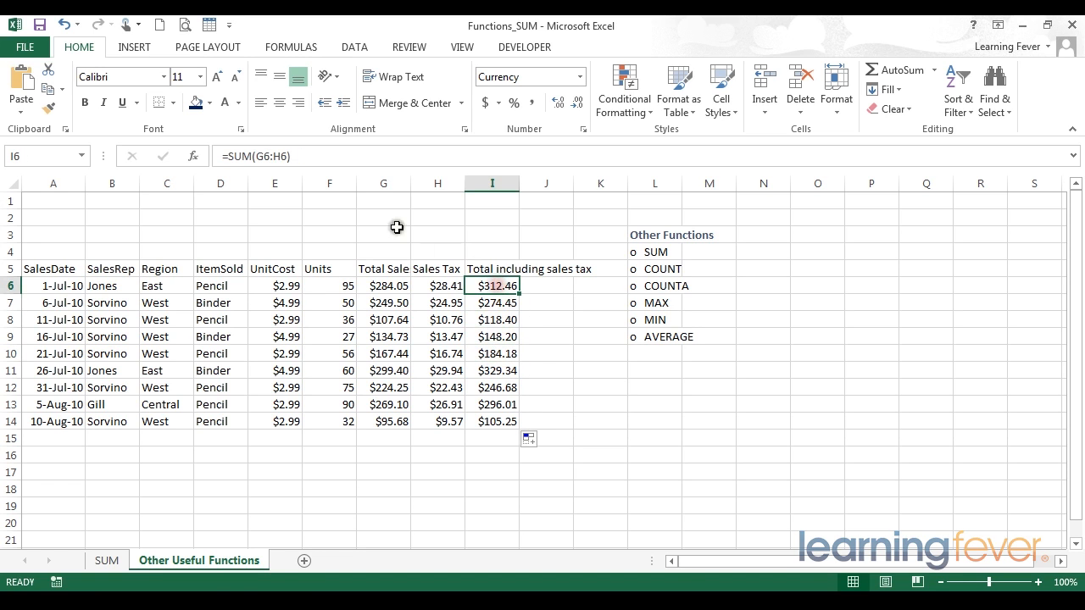
{"action": "left_click", "coordinate": [316, 160]}
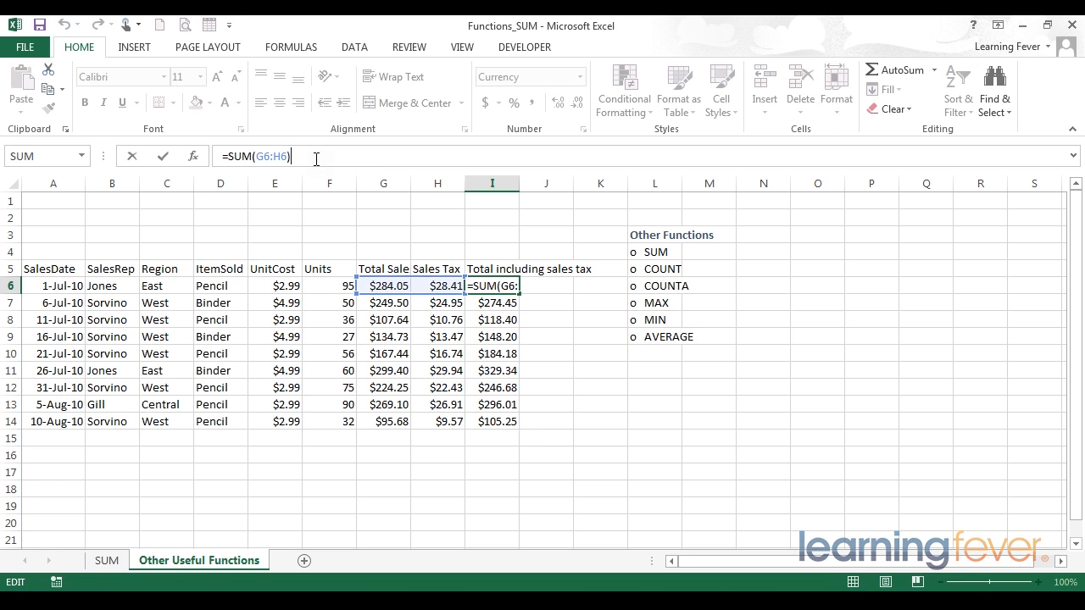
- Confirm I6's formula and review I7's copied SUM formula in the formula bar
{"action": "key", "text": "Return"}
{"action": "left_click", "coordinate": [316, 159]}
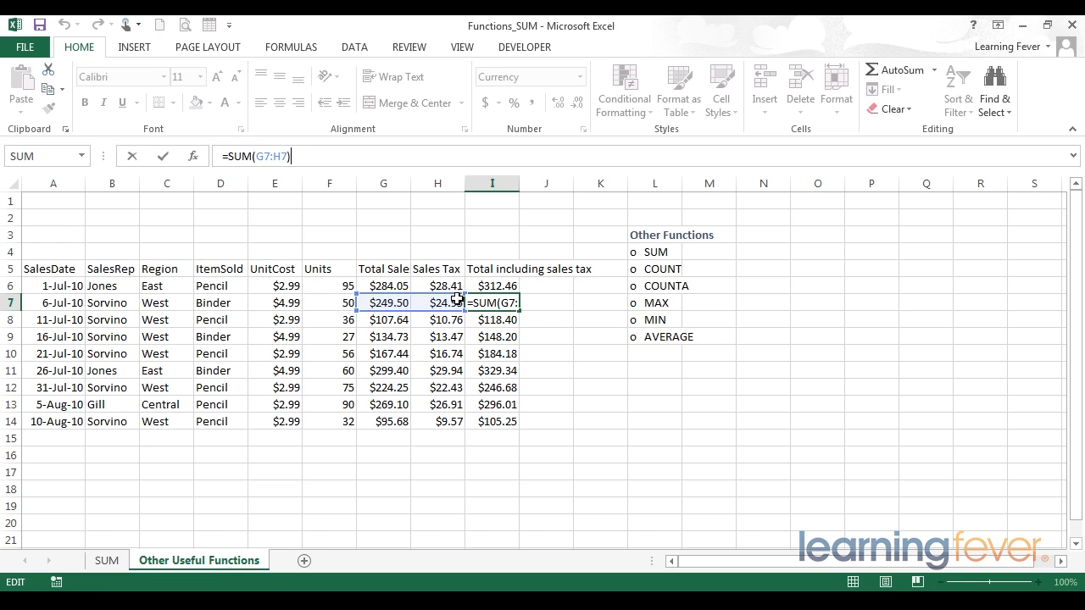
{"action": "key", "text": "Return"}
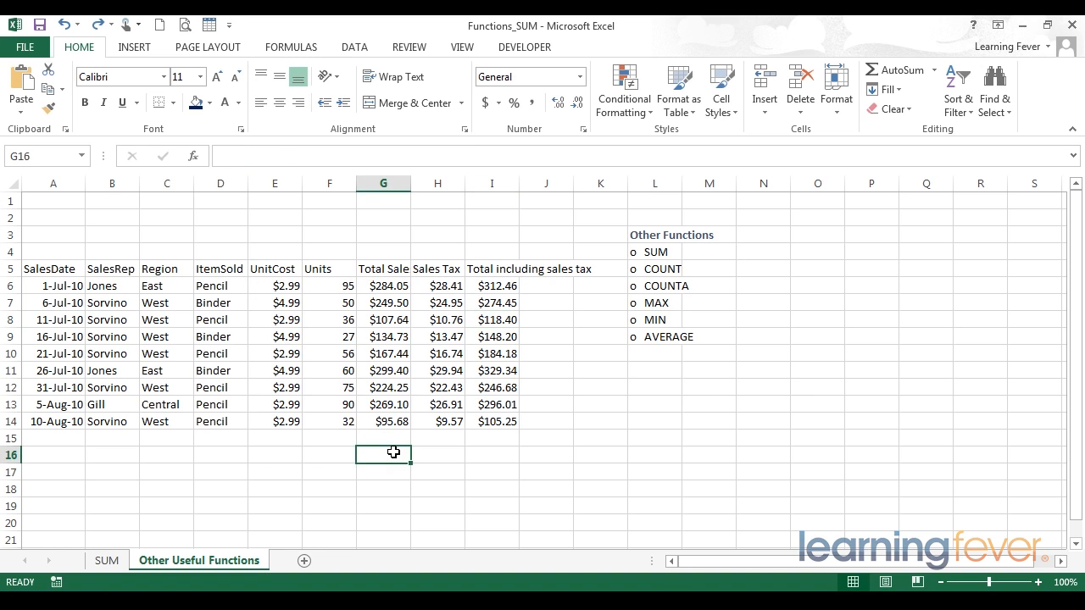
- Enter =sum(G6:G14) in G16 to total the Total Sale column, then clear that cell
{"action": "type", "text": "="}
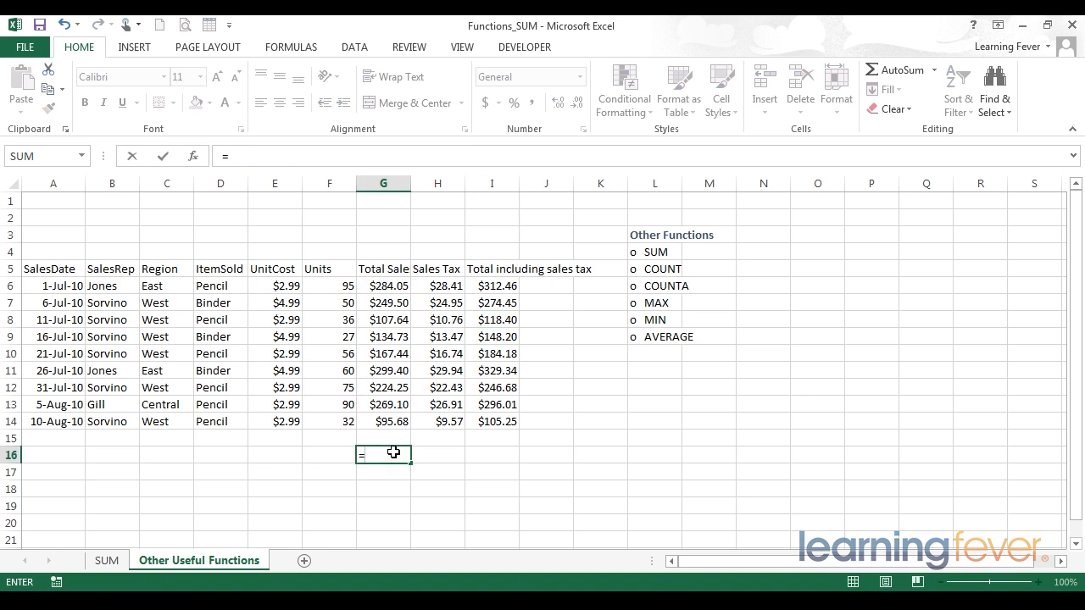
{"action": "type", "text": "sum("}
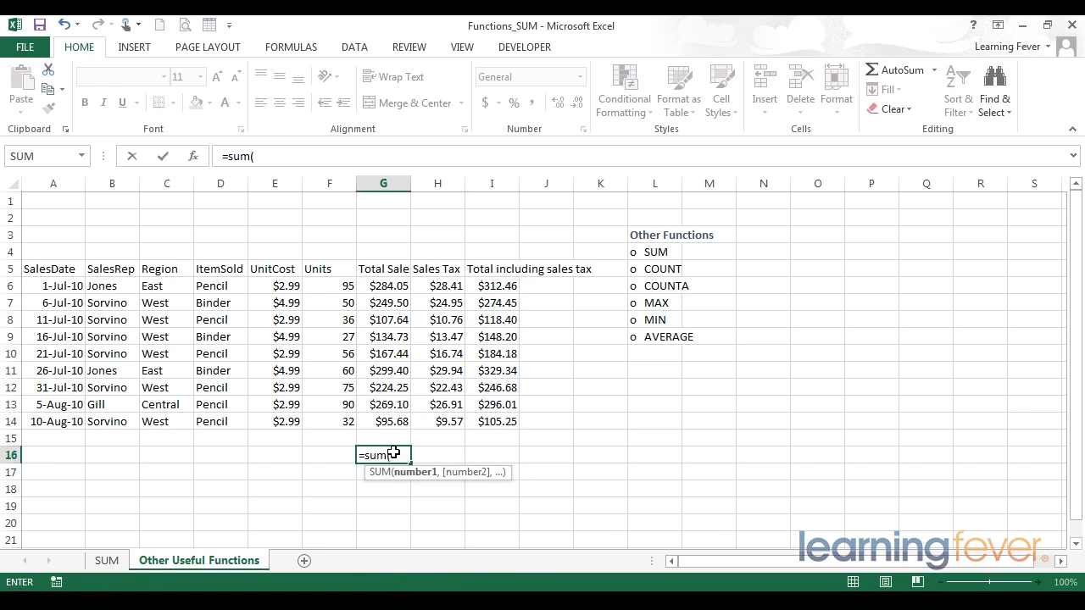
{"action": "left_click_drag", "start_coordinate": [393, 421], "coordinate": [391, 285]}
{"action": "type", "text": ")"}
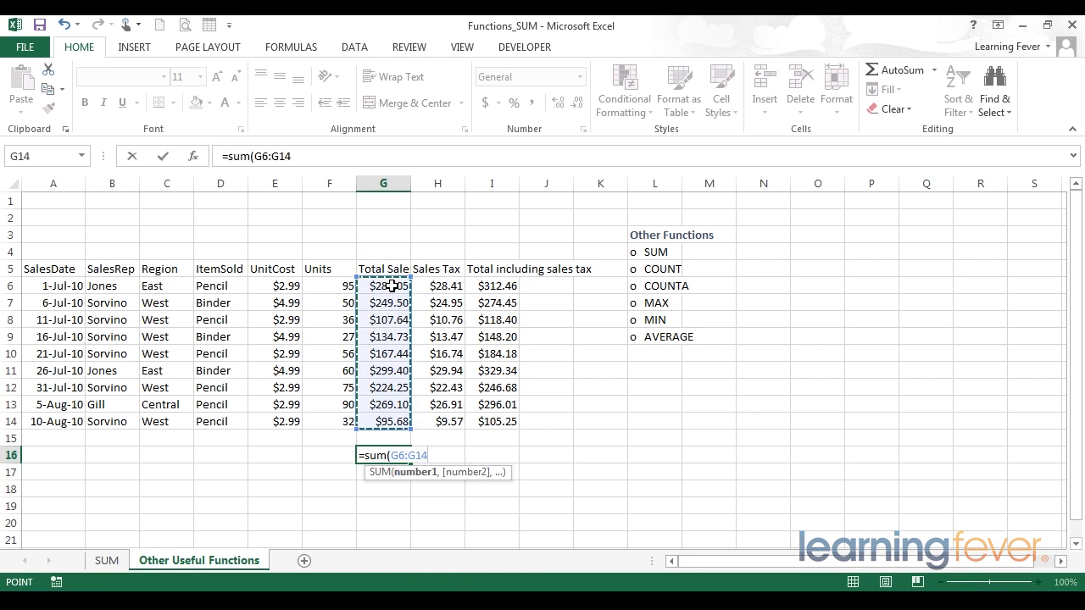
{"action": "key", "text": "Return"}
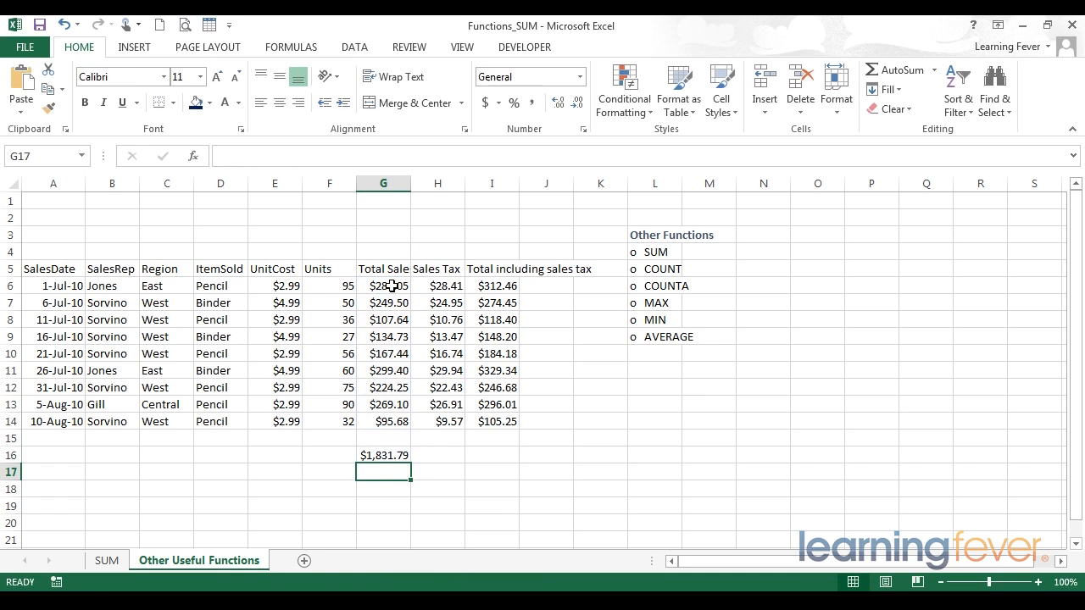
{"action": "key", "text": "Up"}
{"action": "key", "text": "Delete"}
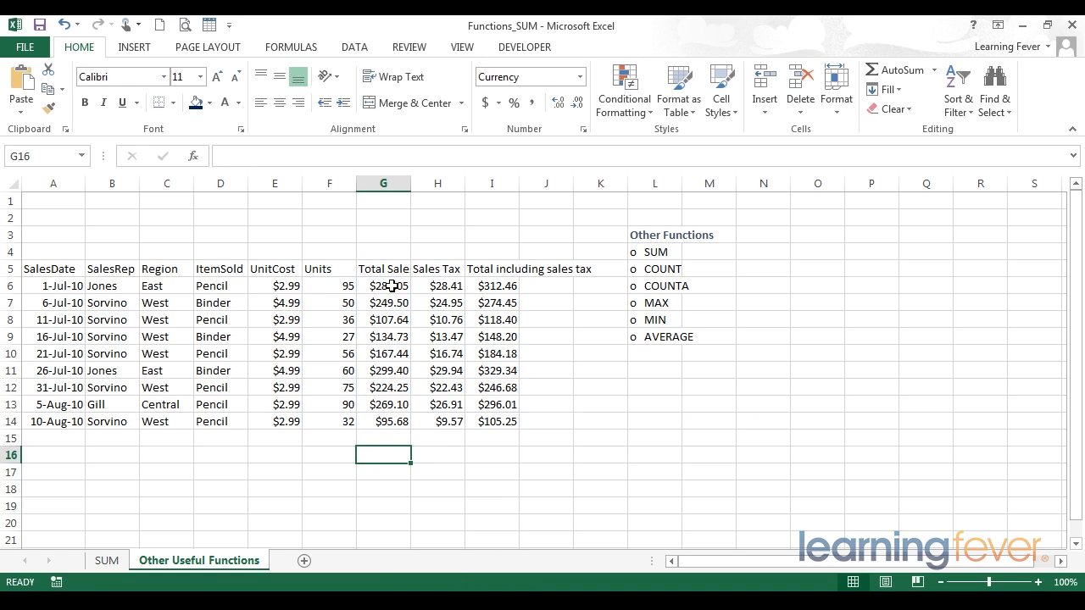
- Total the Total Sale column in G15 with AutoSum
{"action": "key", "text": "Up"}
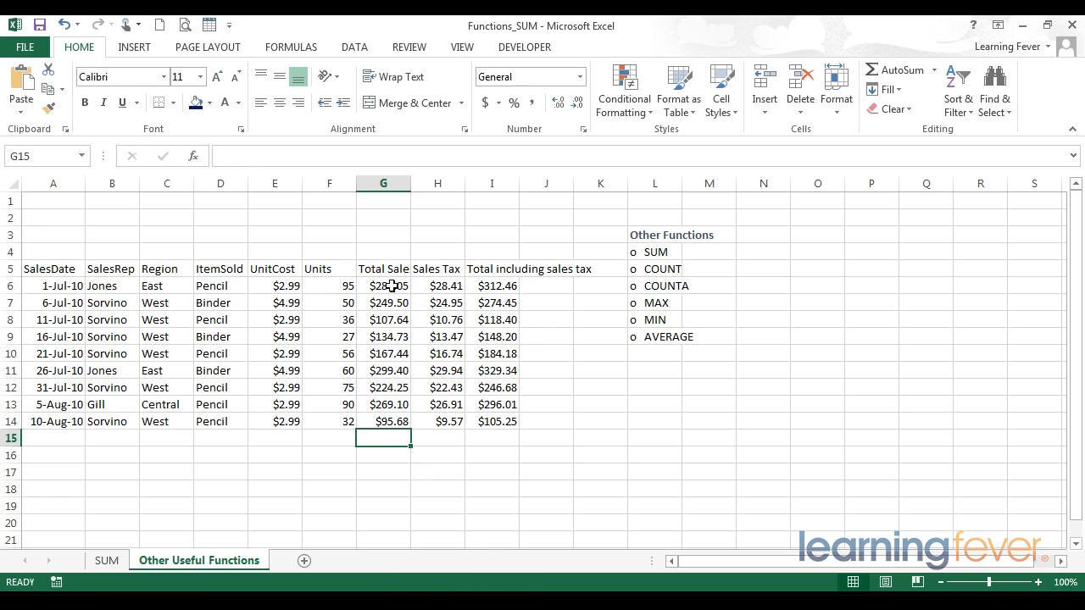
{"action": "key", "text": "alt+equal"}
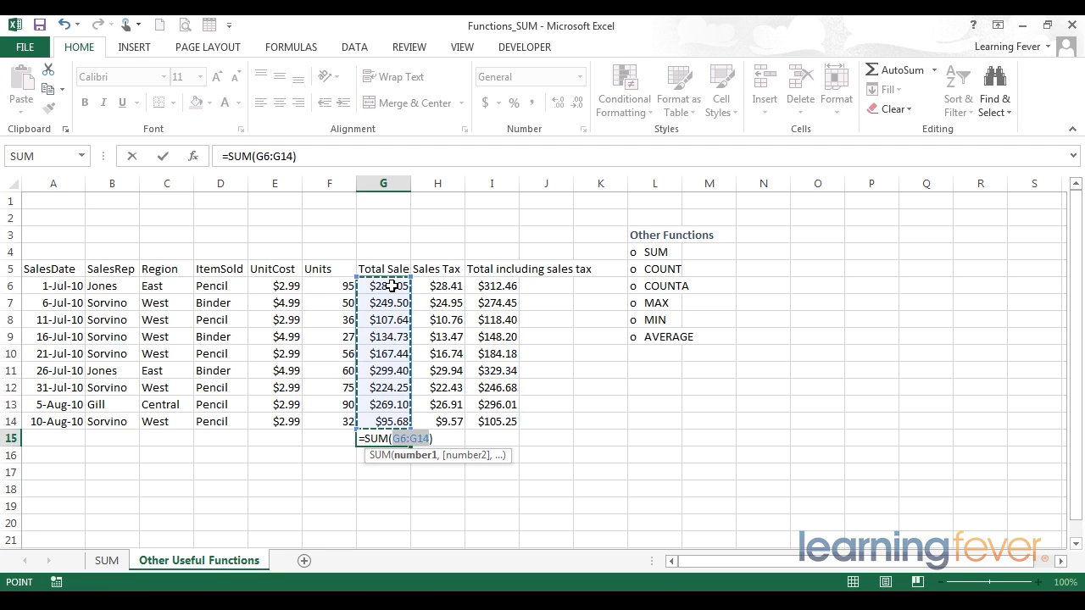
{"action": "key", "text": "Return"}
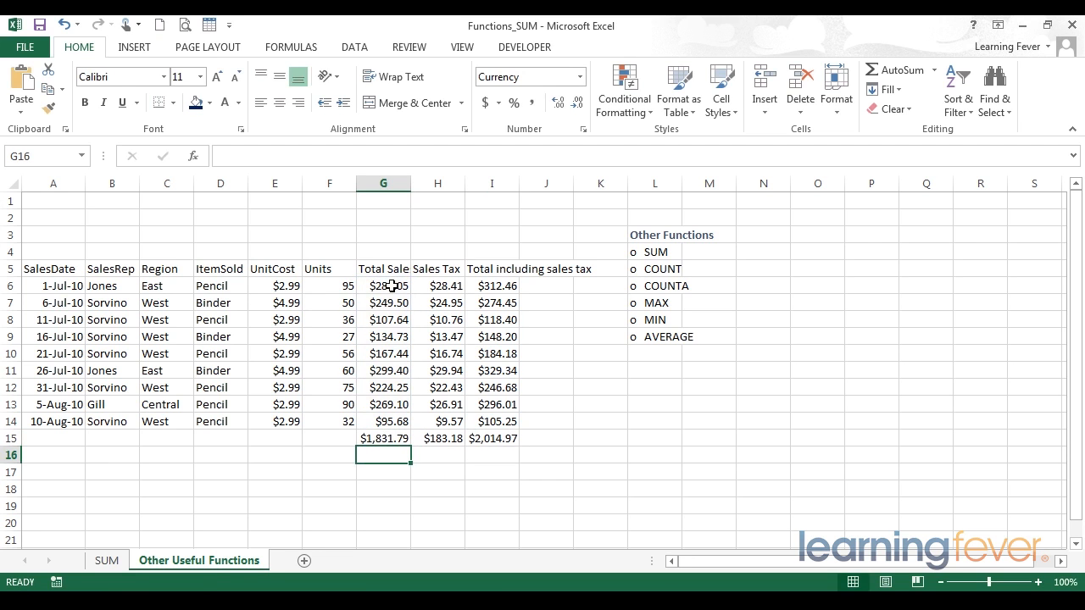
- Clear the totals in H15 and I15, keeping only the Total Sale total
{"action": "key", "text": "Up"}
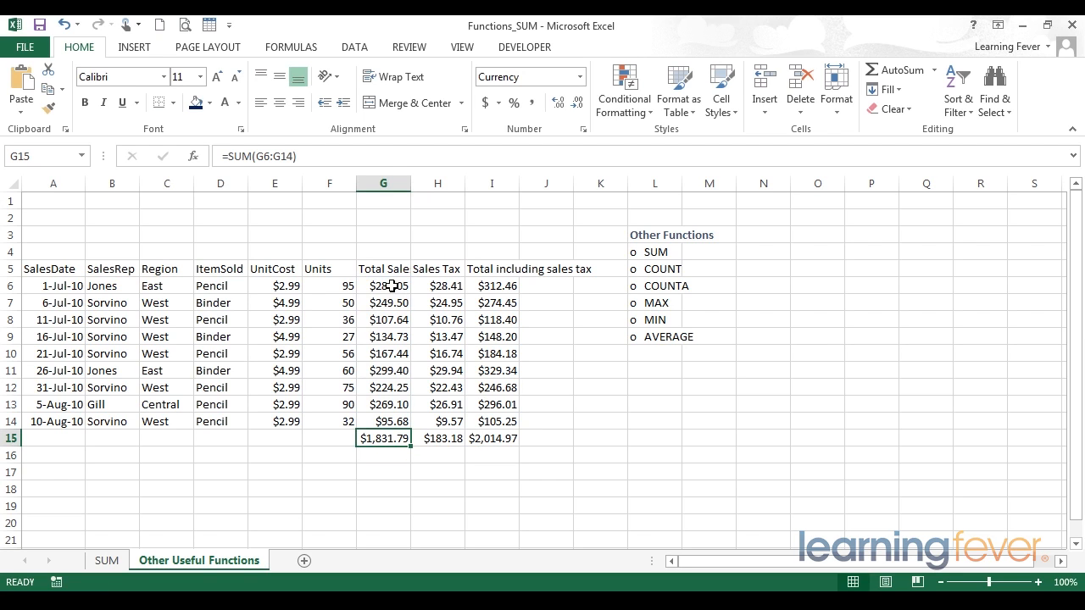
{"action": "key", "text": "Right"}
{"action": "key", "text": "Right"}
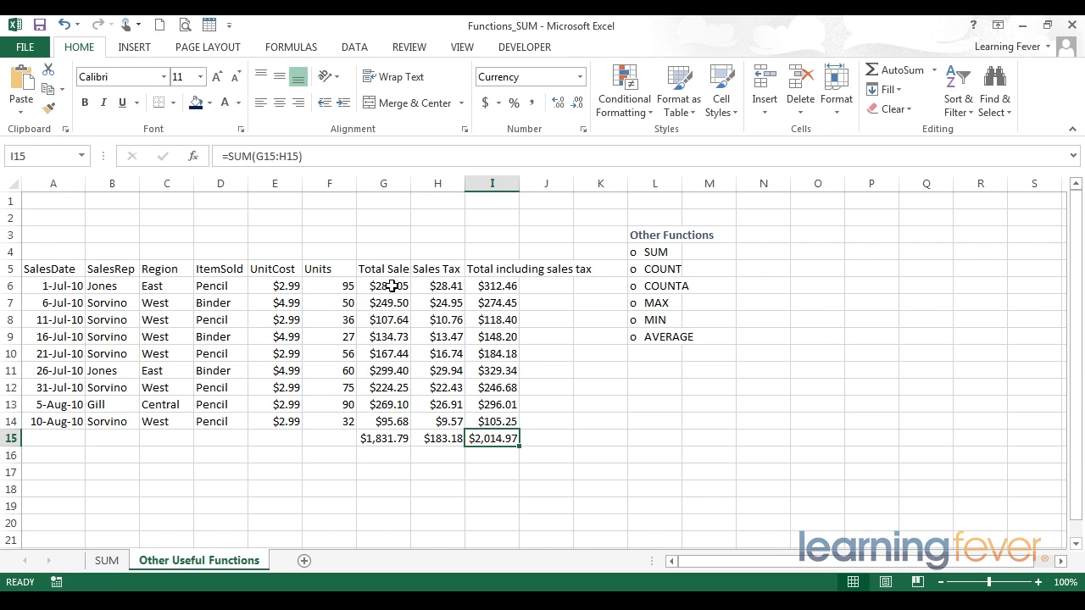
{"action": "key", "text": "shift+Left"}
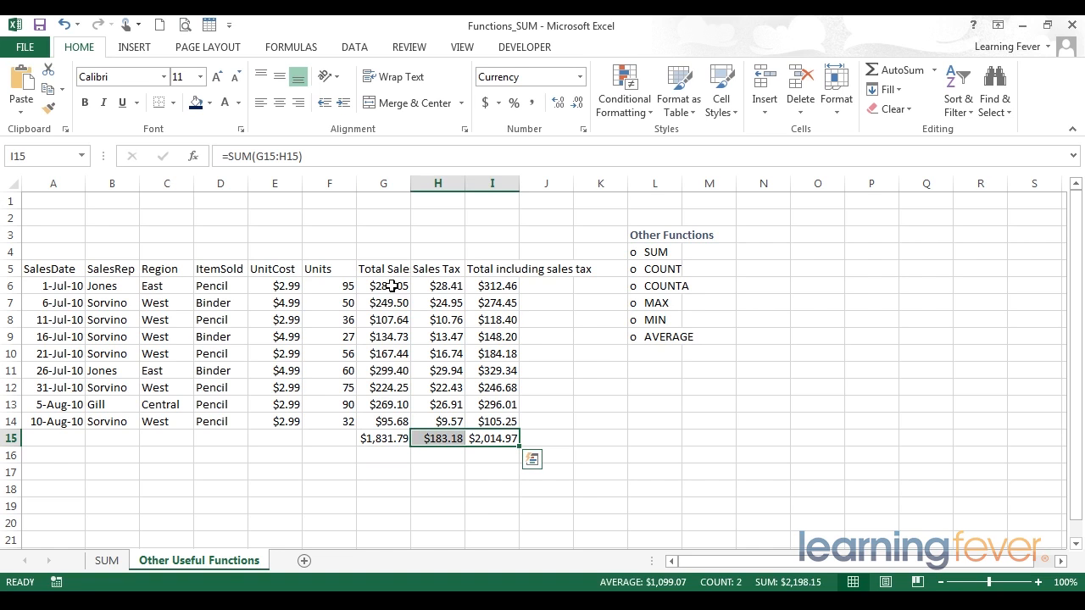
{"action": "key", "text": "Delete"}
- Count the Total Sale entries by entering =count(G6:G14) in G16
{"action": "key", "text": "Up"}
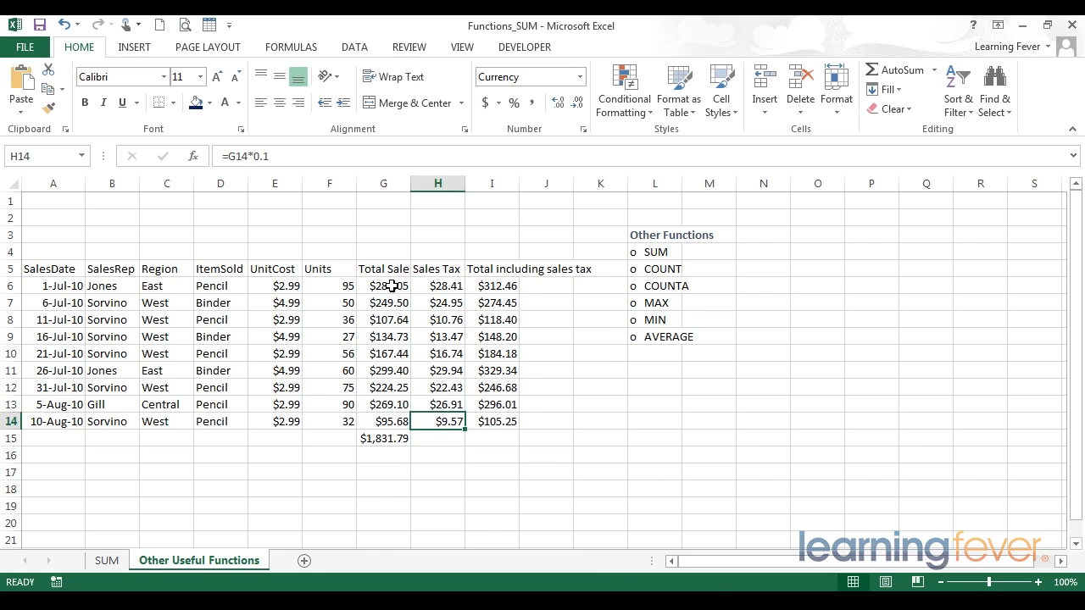
{"action": "key", "text": "Down"}
{"action": "key", "text": "Left"}
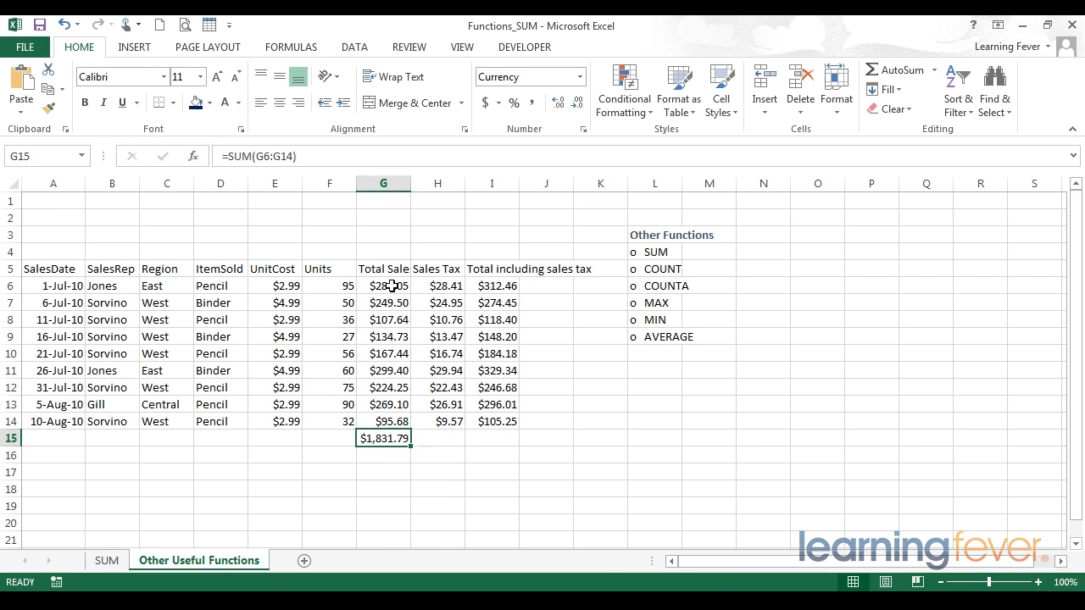
{"action": "key", "text": "Down"}
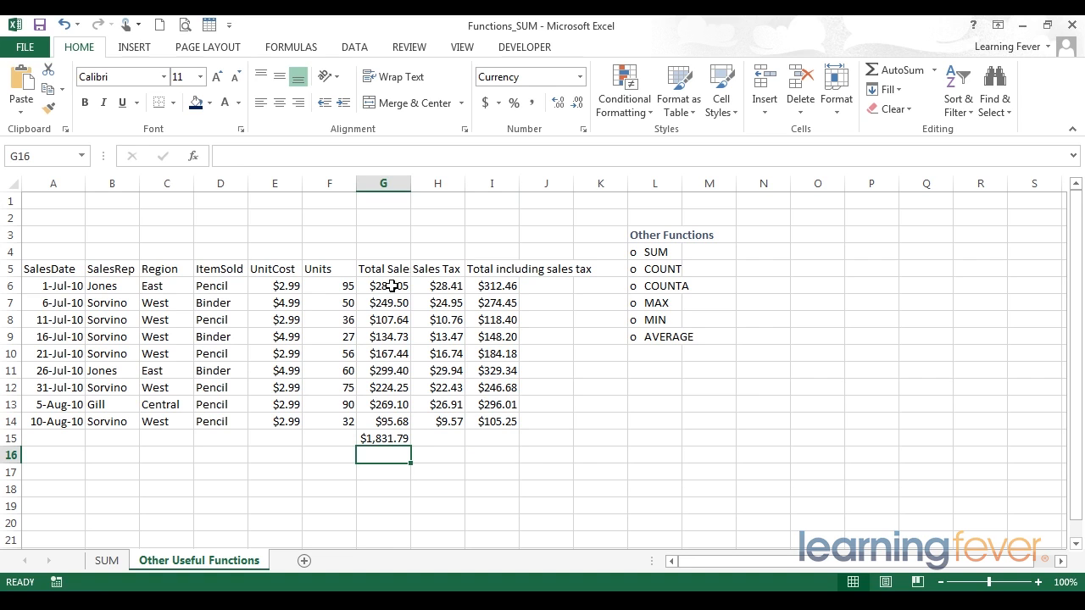
{"action": "type", "text": "="}
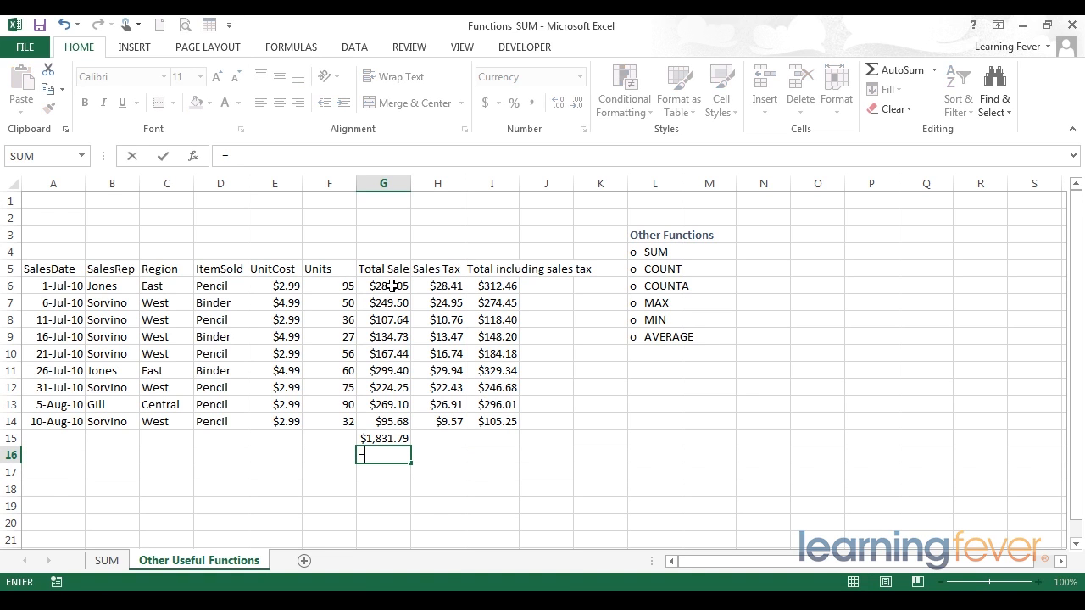
{"action": "type", "text": "count"}
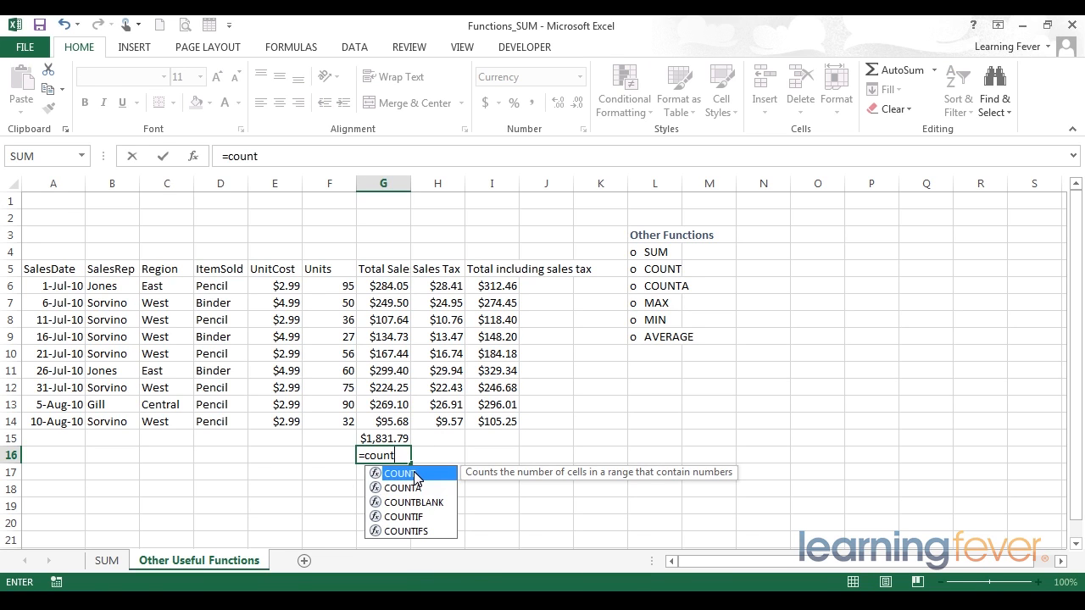
{"action": "type", "text": "("}
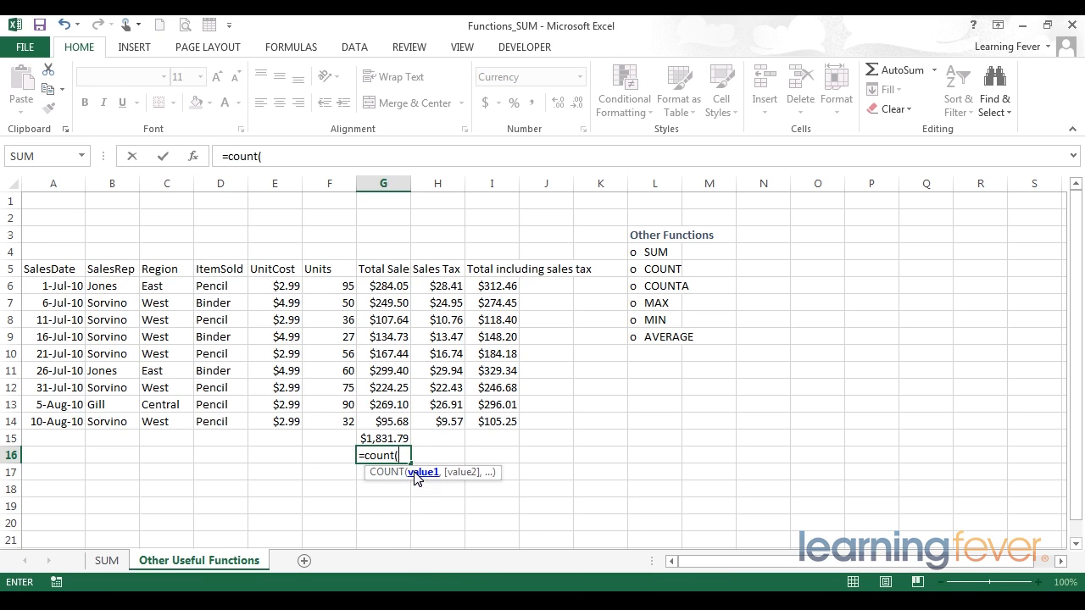
{"action": "left_click", "coordinate": [377, 284]}
{"action": "left_click_drag", "start_coordinate": [377, 284], "coordinate": [377, 417]}
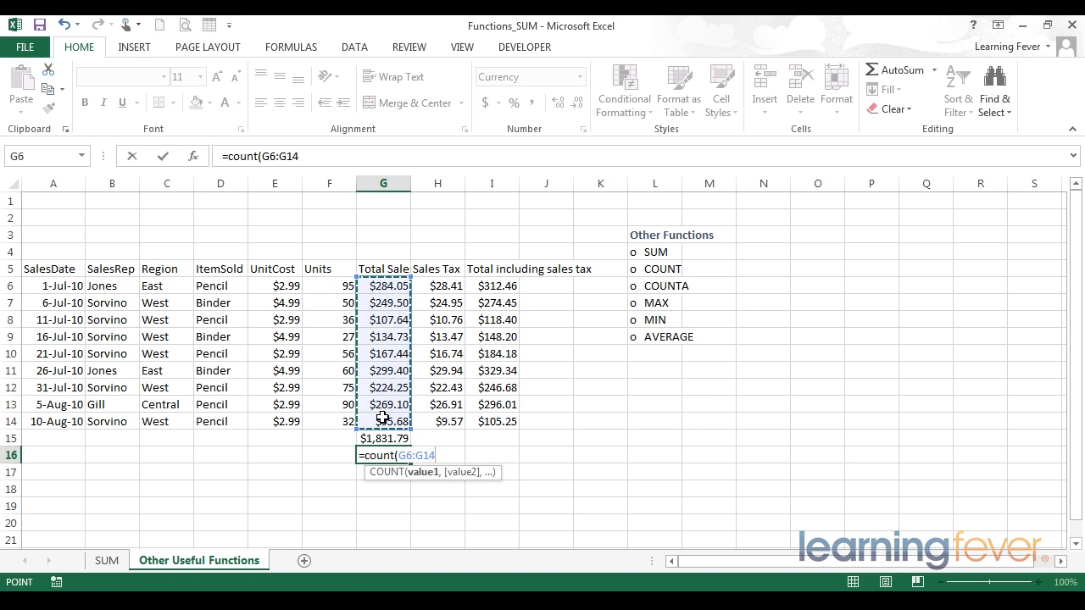
{"action": "type", "text": ")"}
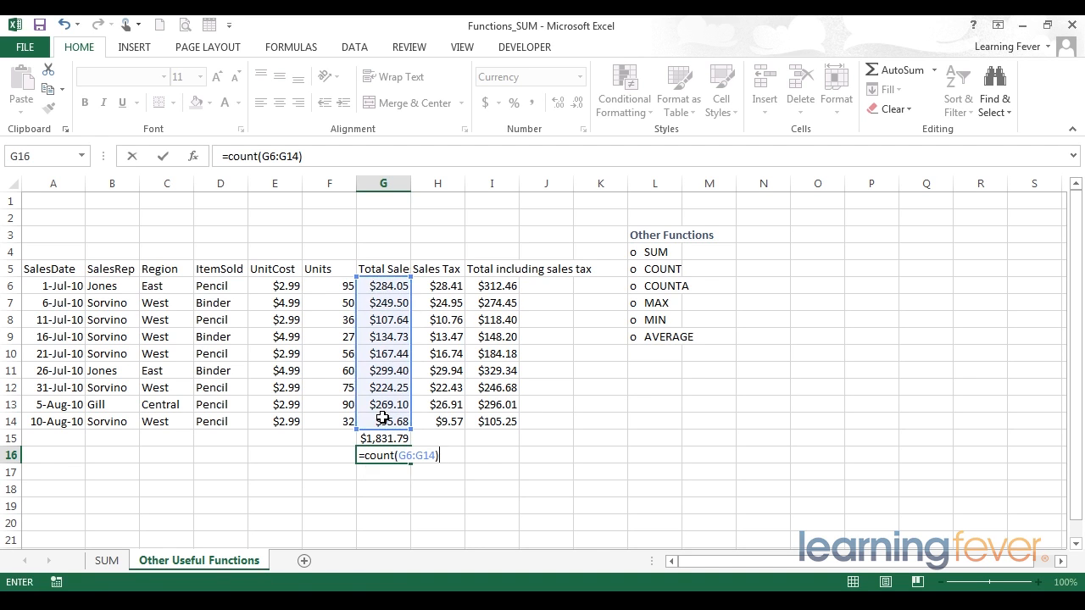
{"action": "key", "text": "Return"}
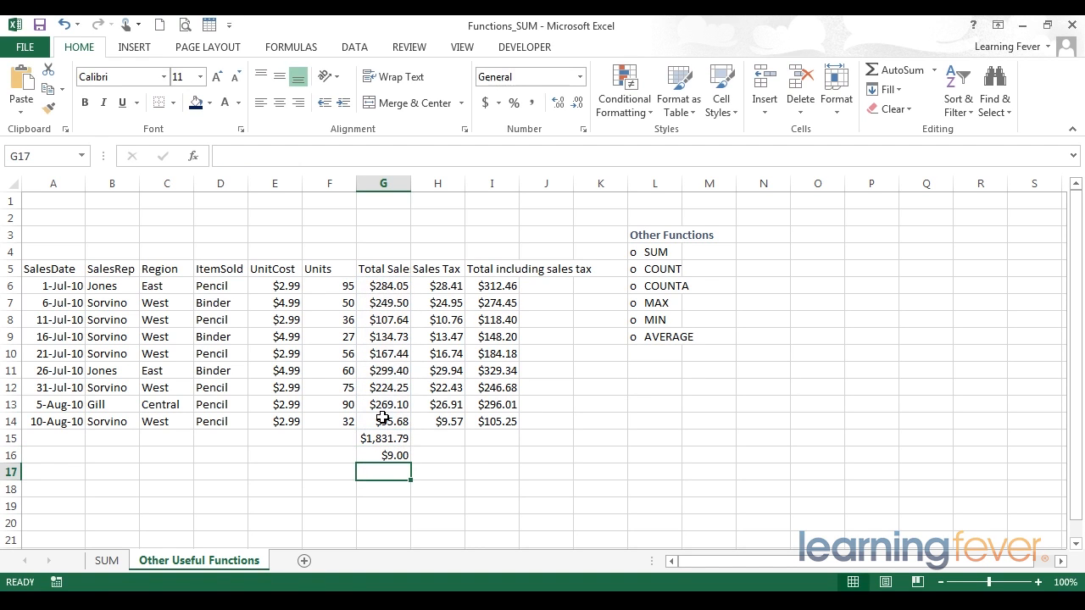
- Remove the currency decimals from the count in G16 so it shows a whole number
{"action": "key", "text": "Up"}
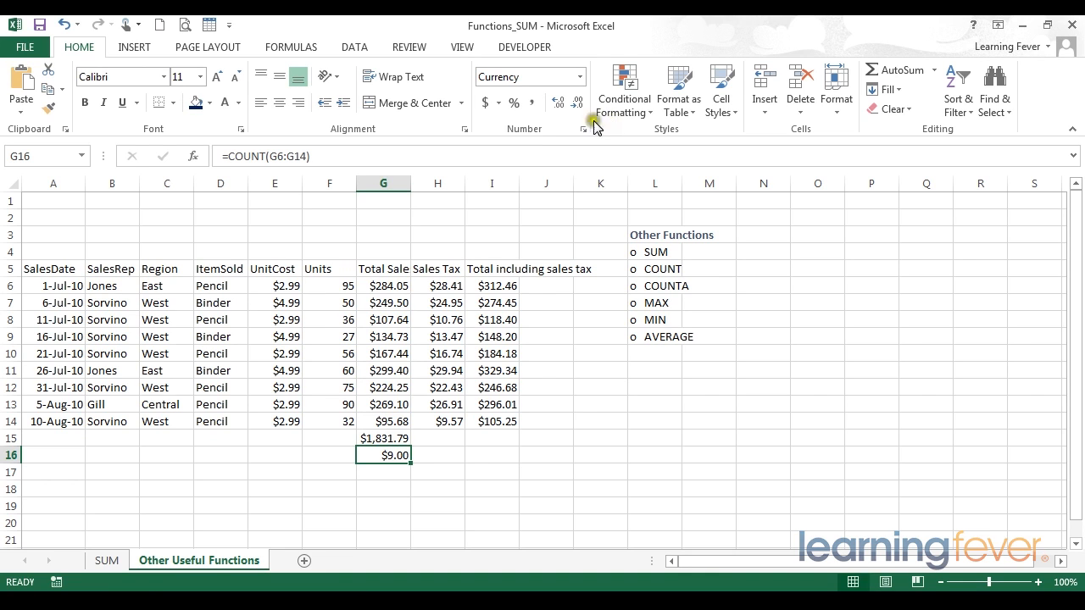
{"action": "left_click", "coordinate": [533, 104]}
{"action": "left_click", "coordinate": [577, 103]}
{"action": "left_click", "coordinate": [577, 103]}
{"action": "left_click", "coordinate": [439, 458]}
{"action": "left_click", "coordinate": [390, 457]}
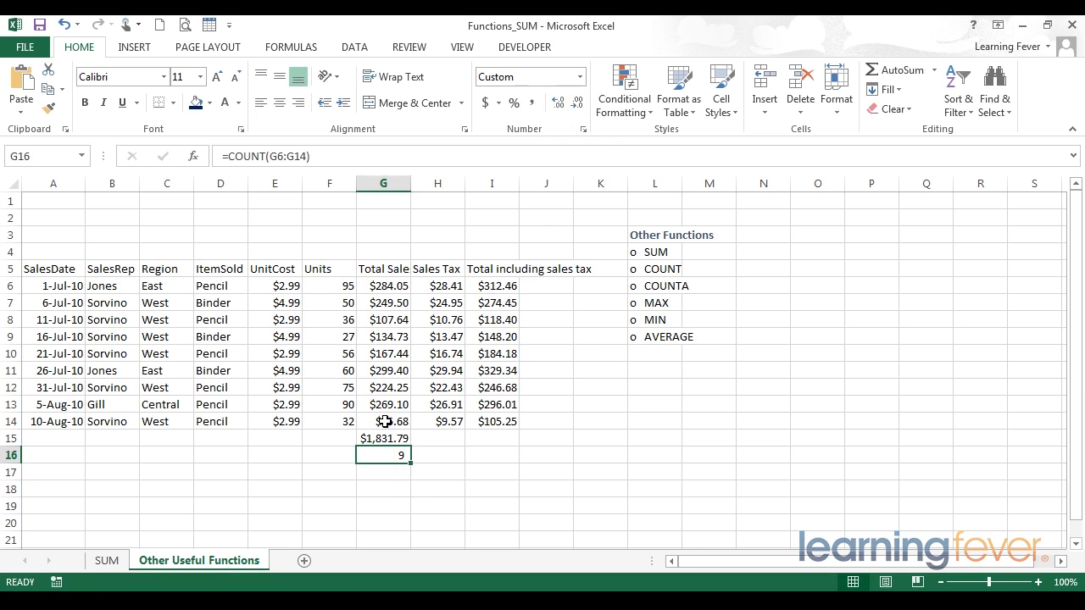
- Compare the status-bar count for the Total Sale range G6:G14 with the result in G16
{"action": "left_click_drag", "start_coordinate": [383, 285], "coordinate": [397, 420]}
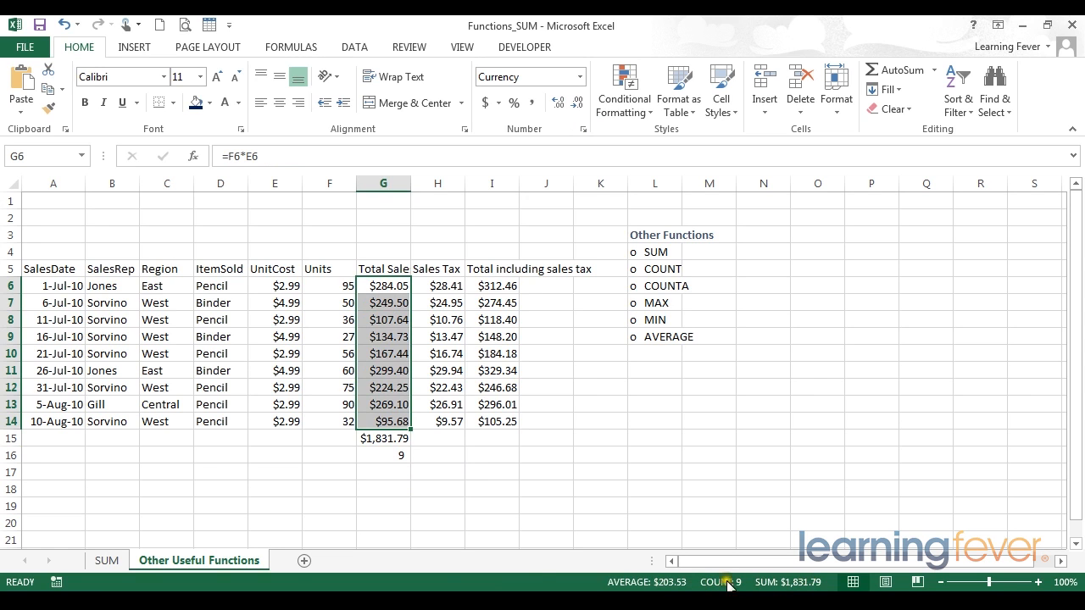
{"action": "left_click", "coordinate": [365, 485]}
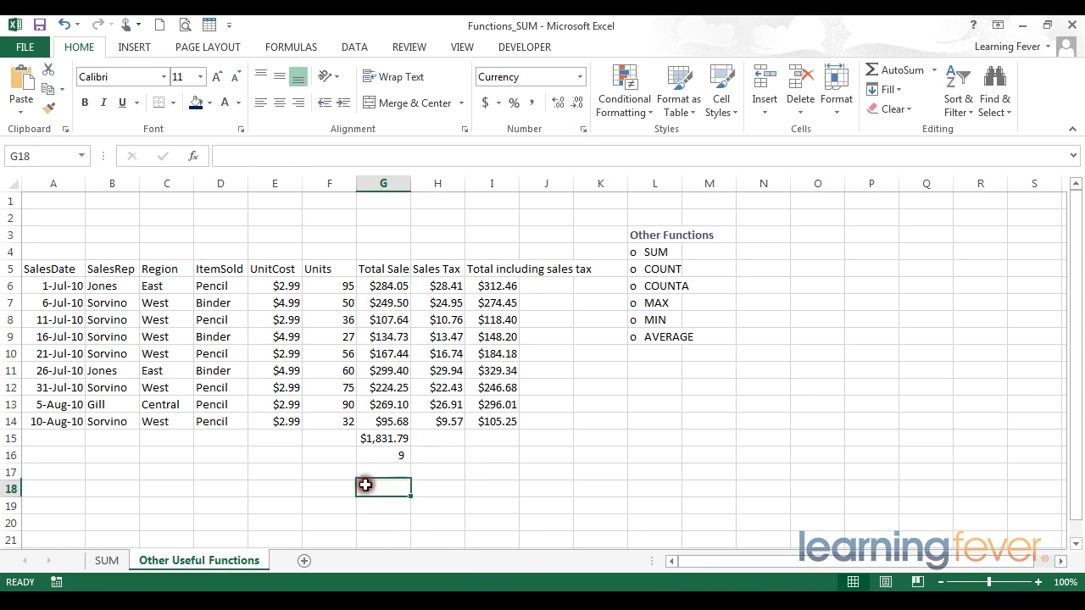
{"action": "left_click", "coordinate": [365, 455]}
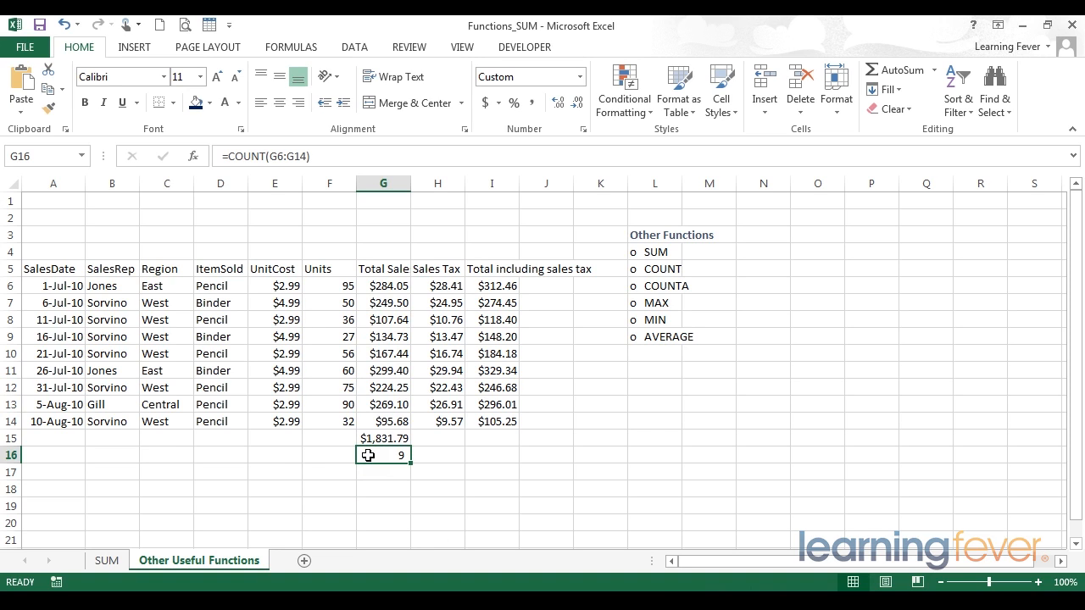
- Count the Region column by entering =count(C6:C14) in C16
{"action": "left_click", "coordinate": [166, 454]}
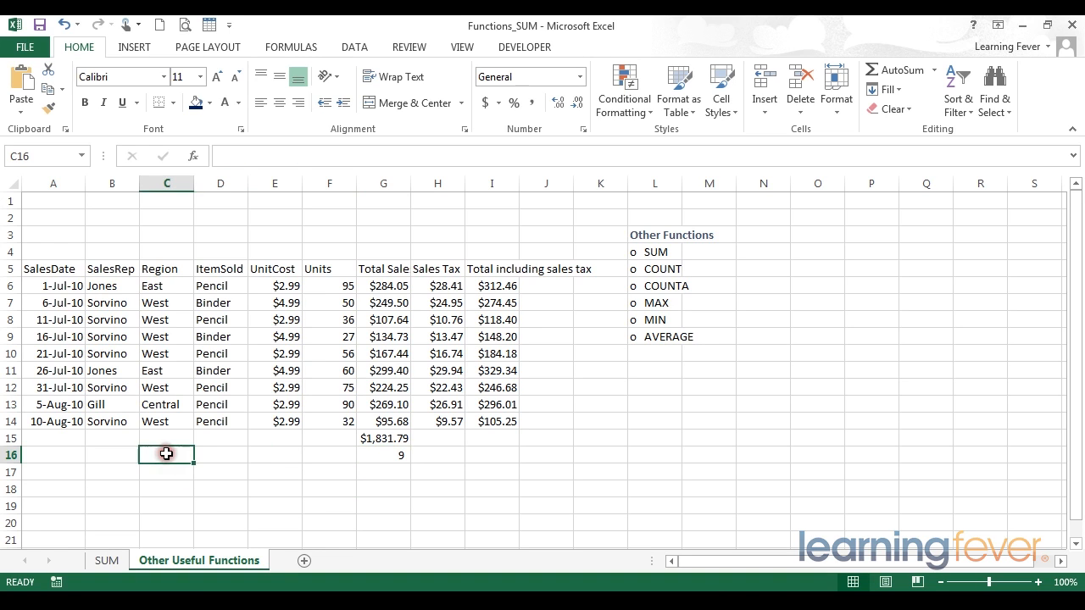
{"action": "type", "text": "=count("}
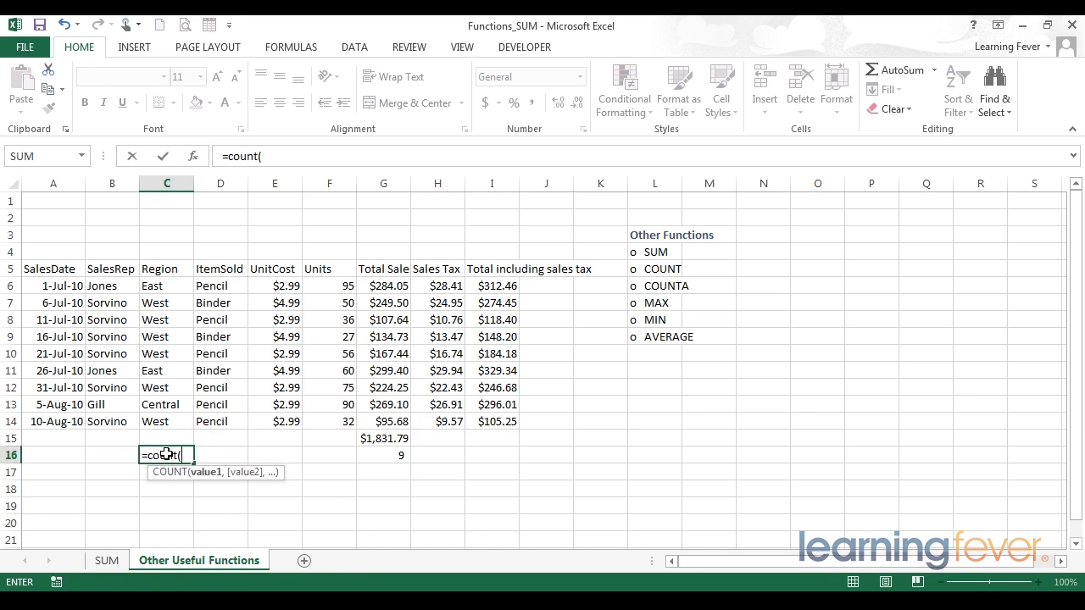
{"action": "left_click_drag", "start_coordinate": [161, 285], "coordinate": [172, 419]}
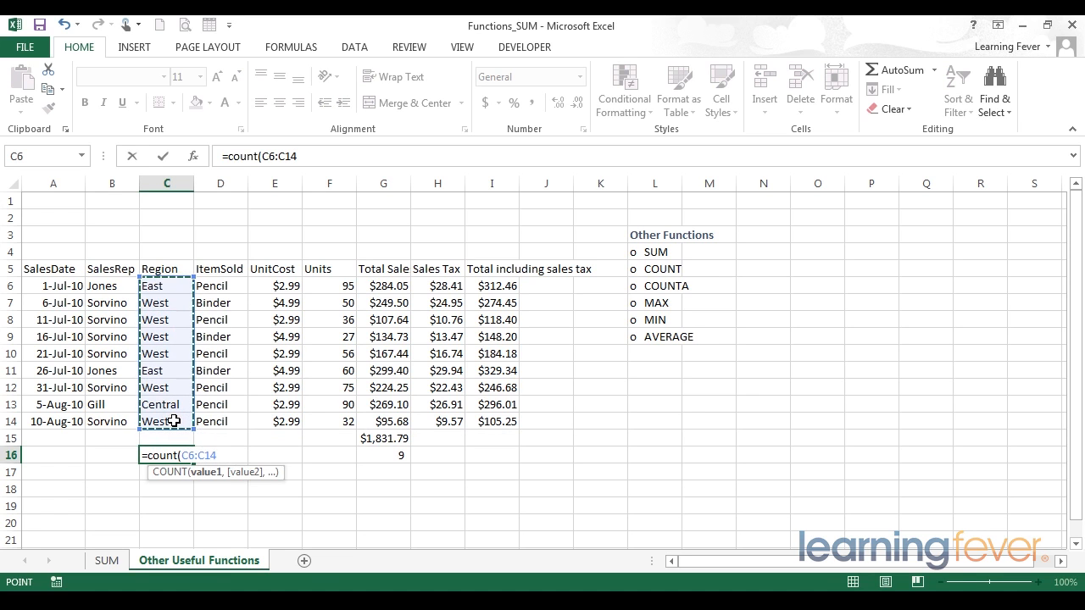
{"action": "type", "text": ")"}
{"action": "key", "text": "Return"}
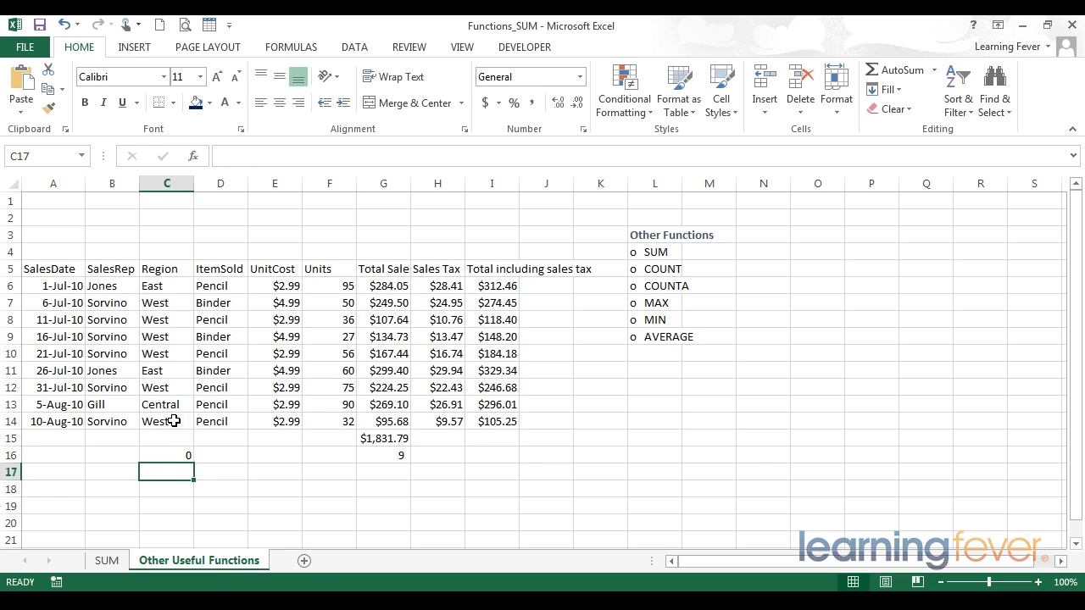
- Compare the COUNT formulas in C16 and G16 in the formula bar
{"action": "left_click", "coordinate": [172, 454]}
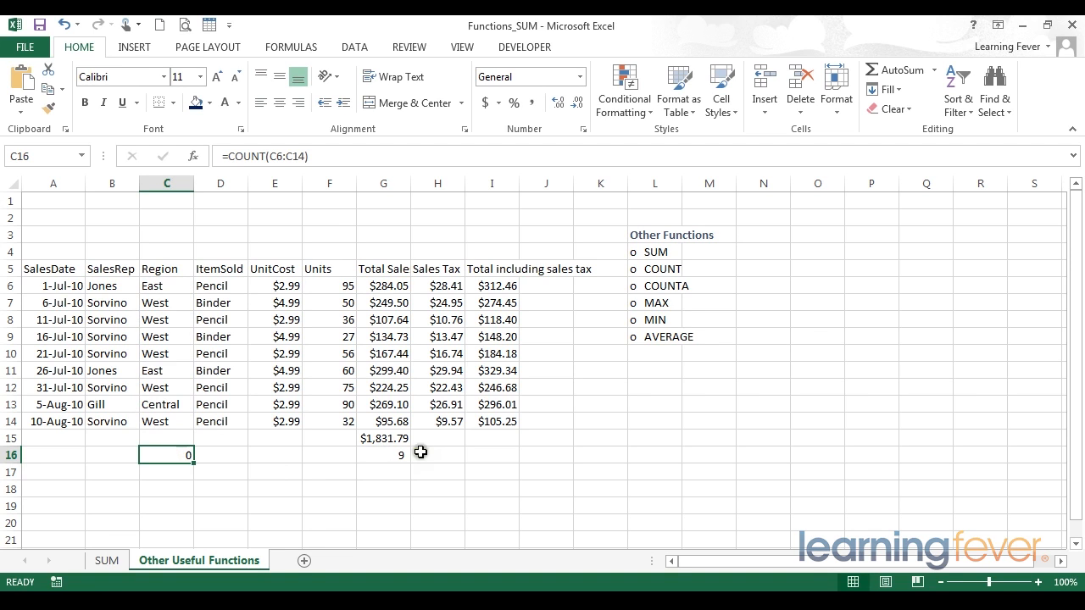
{"action": "left_click", "coordinate": [391, 455]}
{"action": "left_click", "coordinate": [324, 158]}
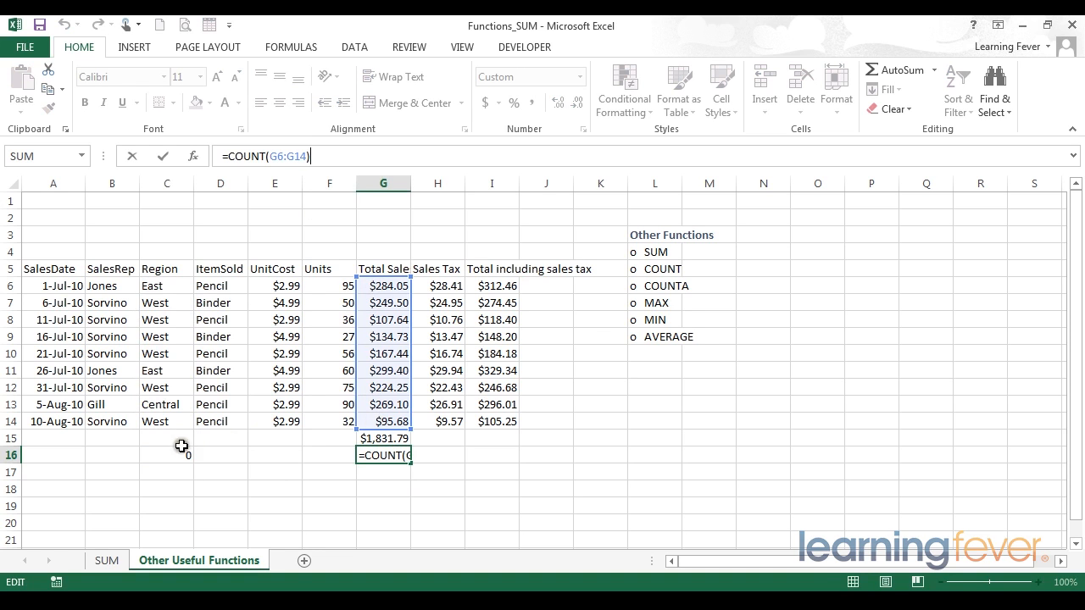
{"action": "left_click", "coordinate": [178, 451]}
{"action": "left_click", "coordinate": [321, 161]}
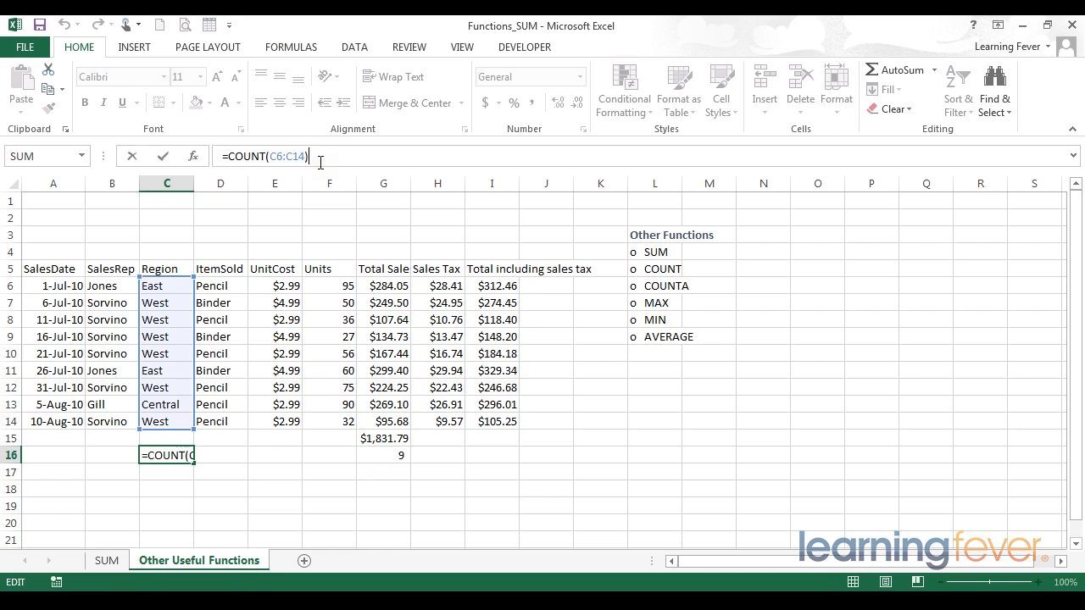
{"action": "left_click", "coordinate": [266, 156]}
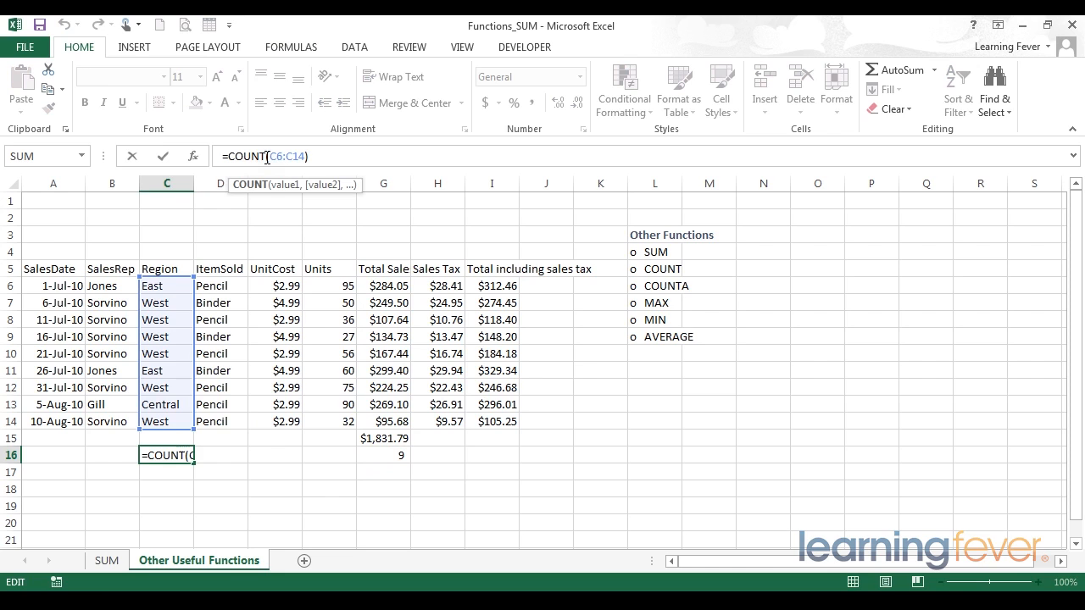
- Change the formula in C16 to =COUNTA(C6:C14) to count the non-empty Region cells
{"action": "type", "text": "A"}
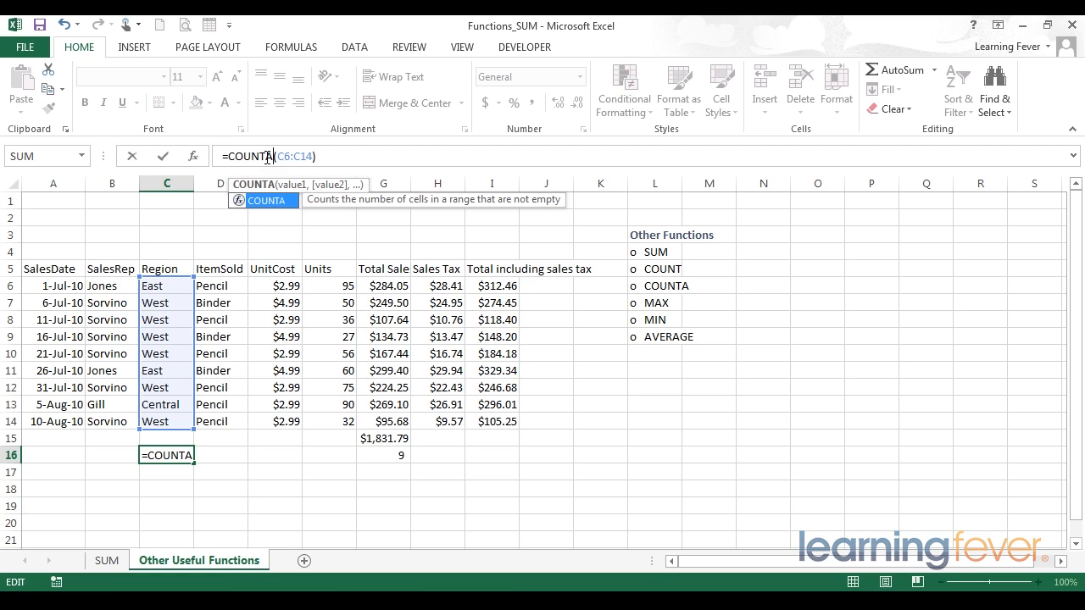
{"action": "left_click", "coordinate": [335, 156]}
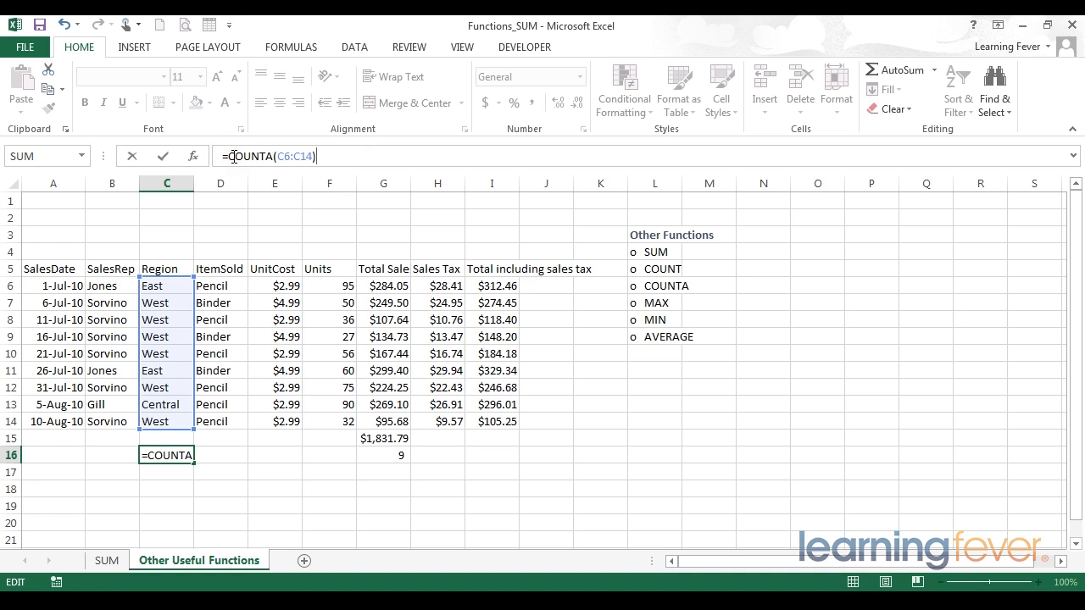
{"action": "key", "text": "Return"}
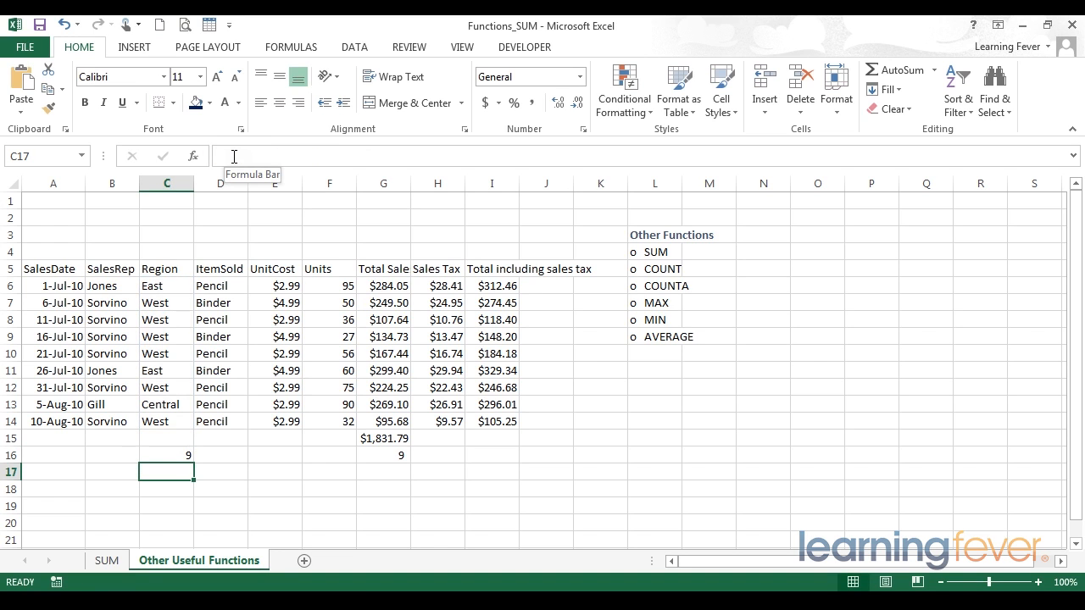
- Review the COUNTA formula in C16 in the formula bar
{"action": "left_click", "coordinate": [183, 456]}
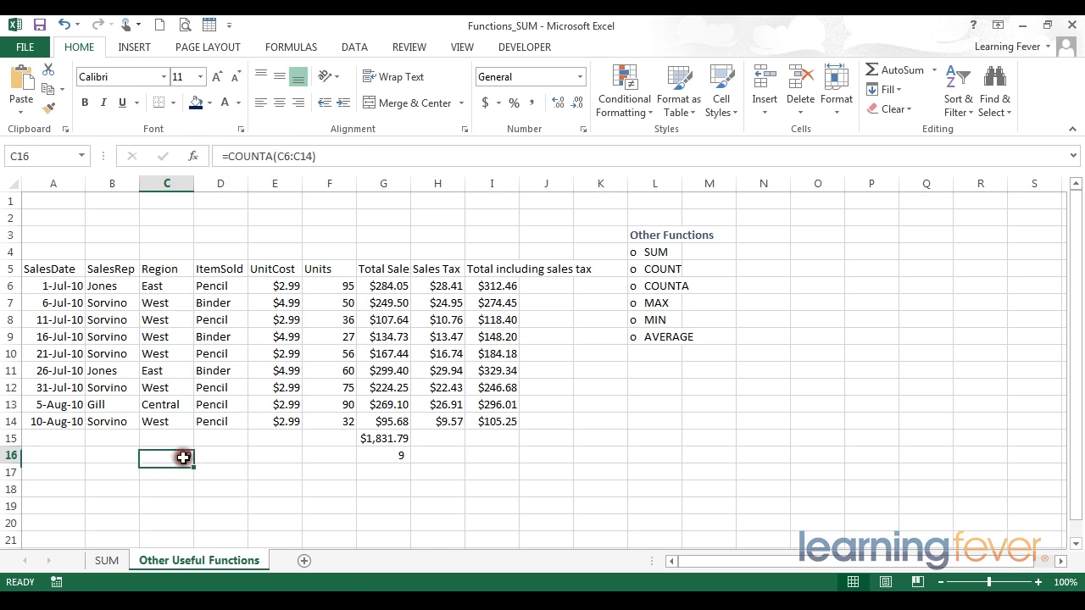
{"action": "left_click", "coordinate": [307, 156]}
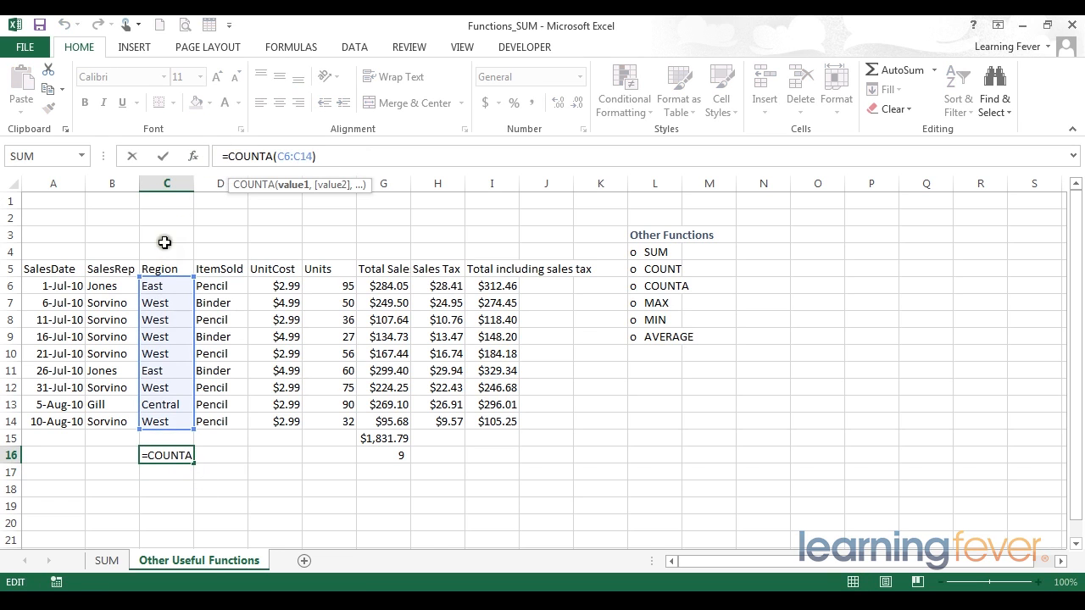
{"action": "key", "text": "Return"}
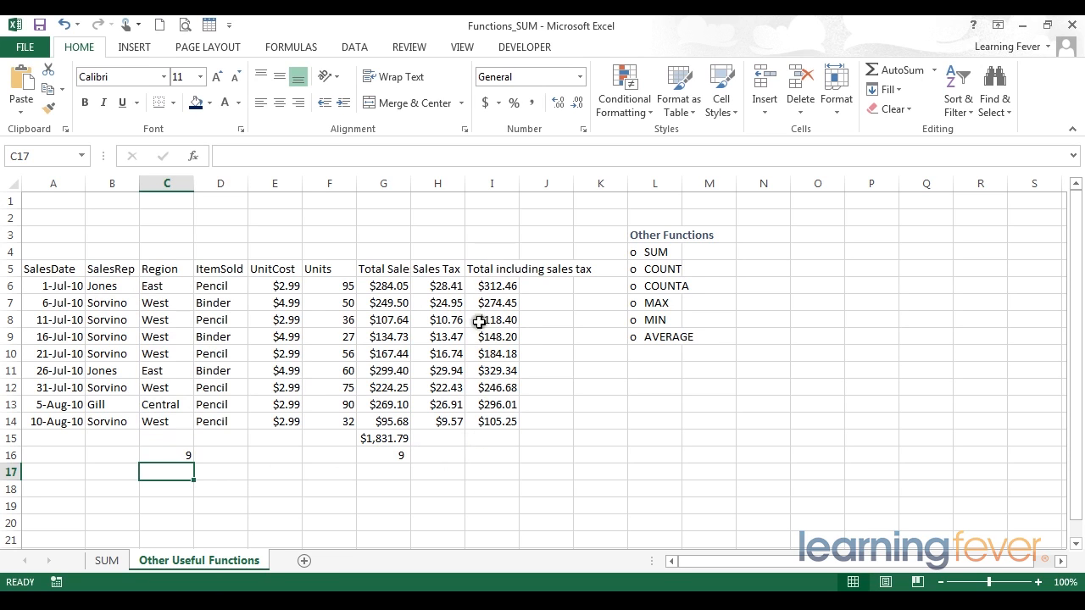
- Enter =MAX(I6:I14) in I15 to find the largest total including sales tax
{"action": "left_click", "coordinate": [492, 439]}
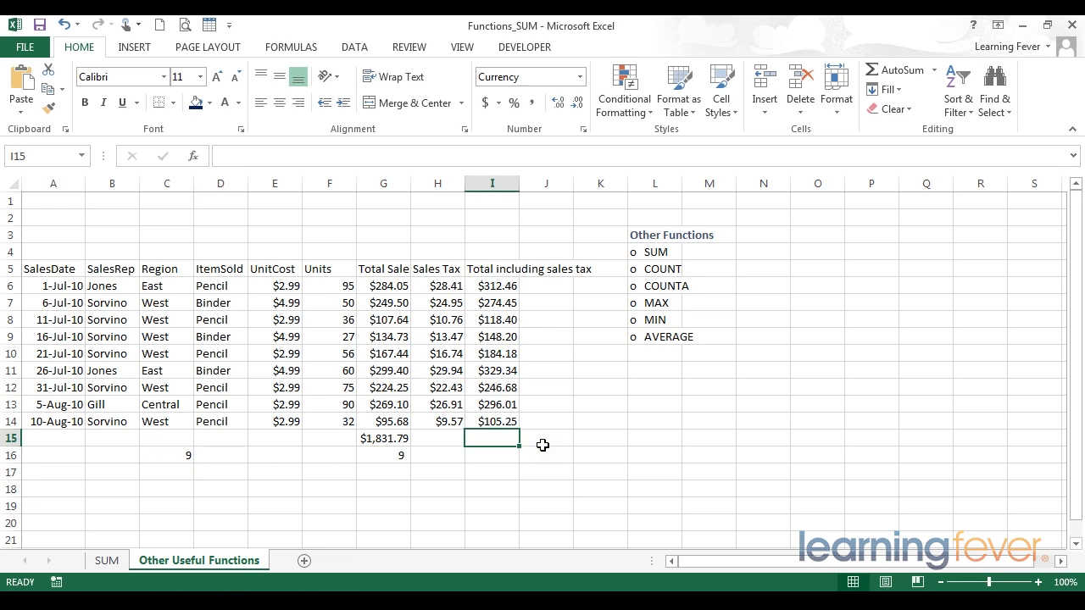
{"action": "type", "text": "=max"}
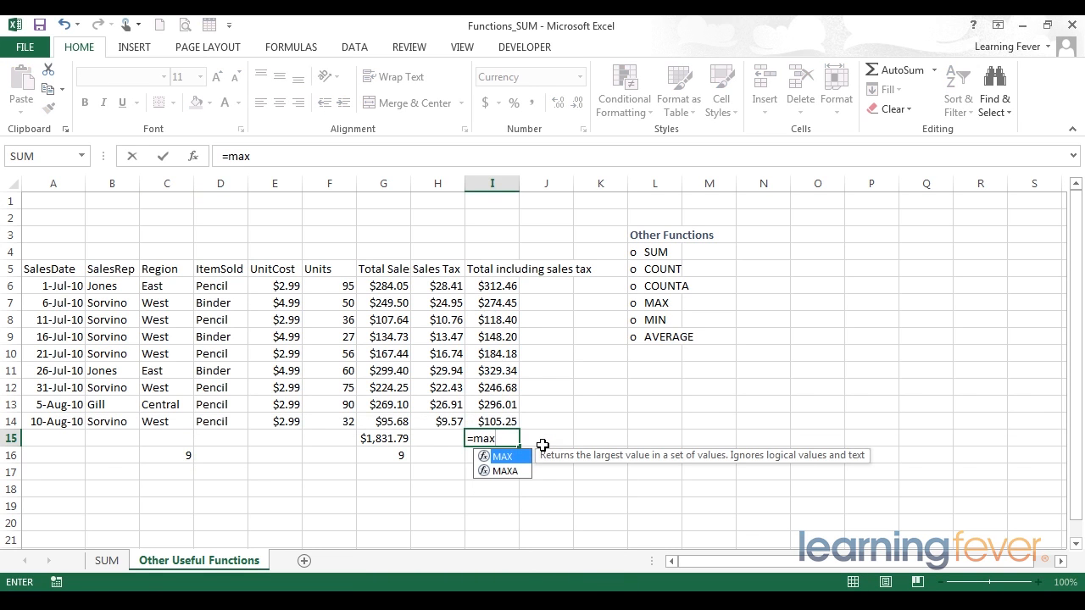
{"action": "type", "text": "("}
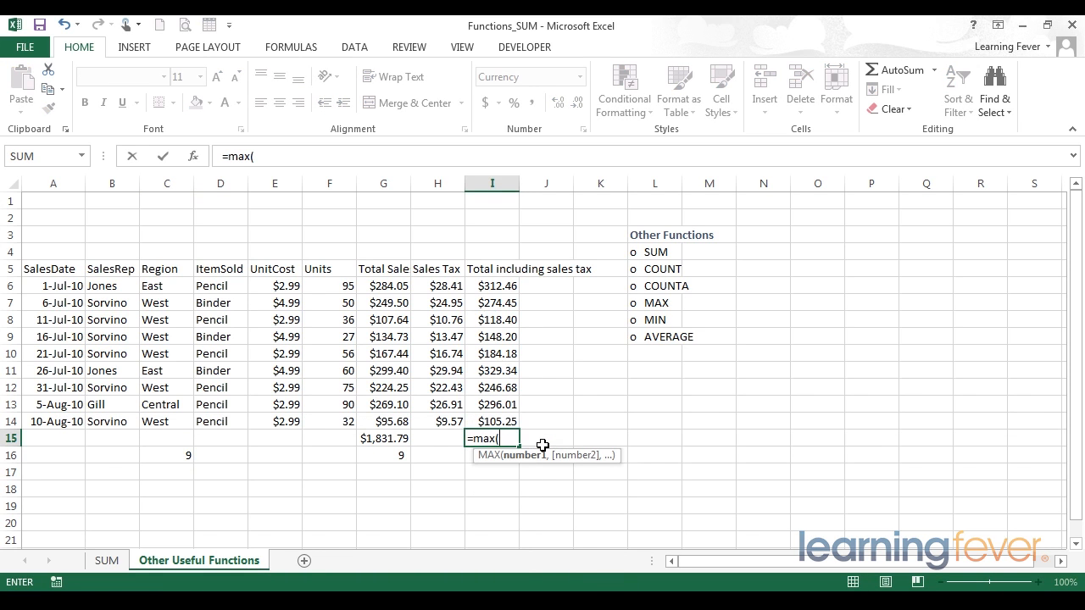
{"action": "left_click_drag", "start_coordinate": [492, 286], "coordinate": [498, 421]}
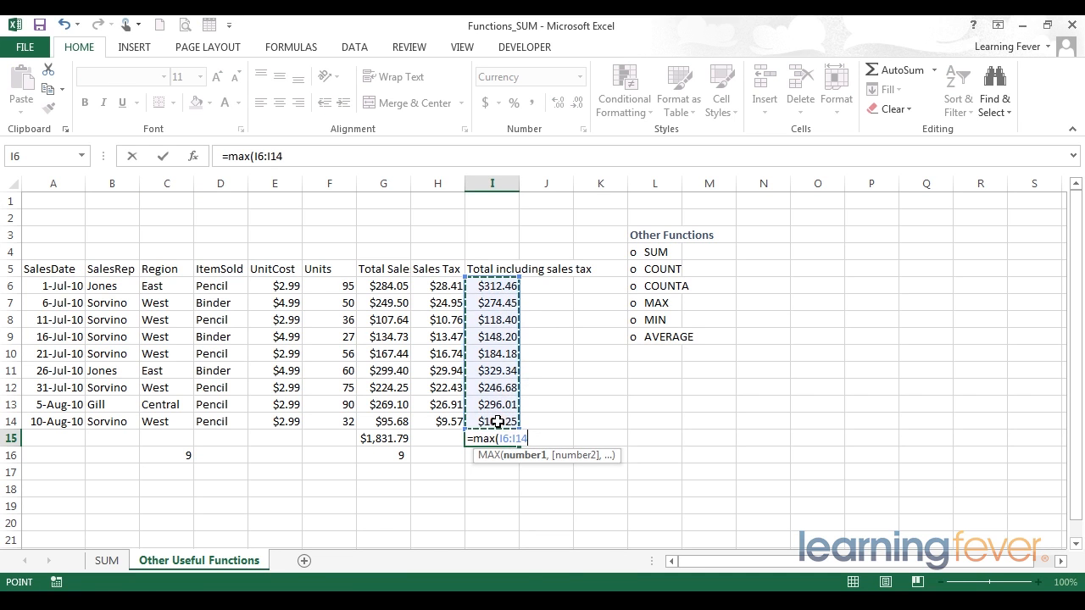
{"action": "type", "text": ")"}
{"action": "key", "text": "Return"}
{"action": "key", "text": "Up"}
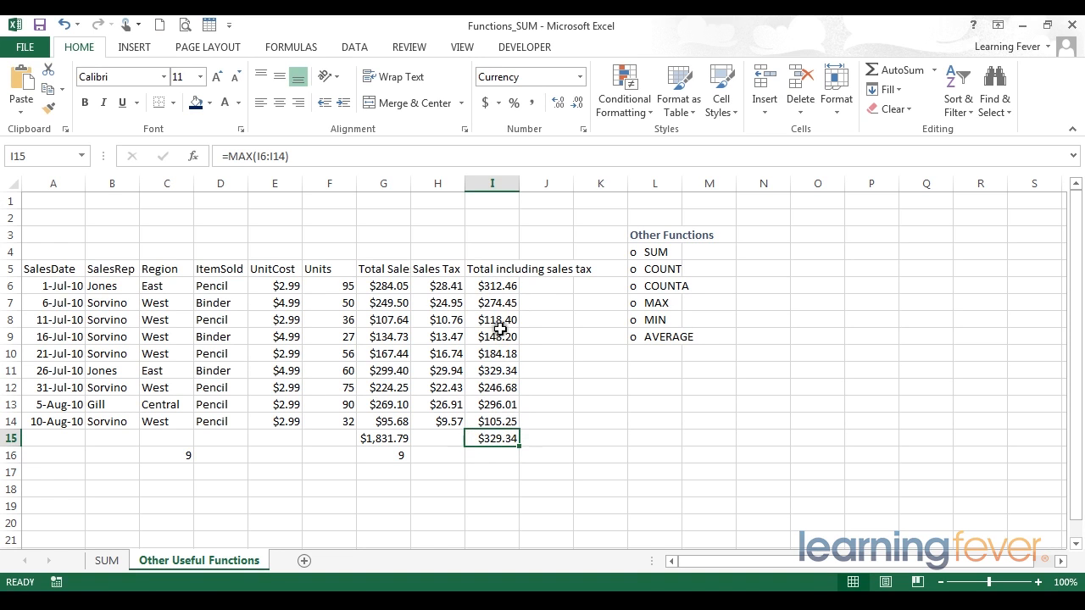
- Replace the formula in I15 with =MIN(I6:I14) to find the smallest total including sales tax
{"action": "left_click_drag", "start_coordinate": [499, 285], "coordinate": [507, 370]}
{"action": "left_click", "coordinate": [507, 371]}
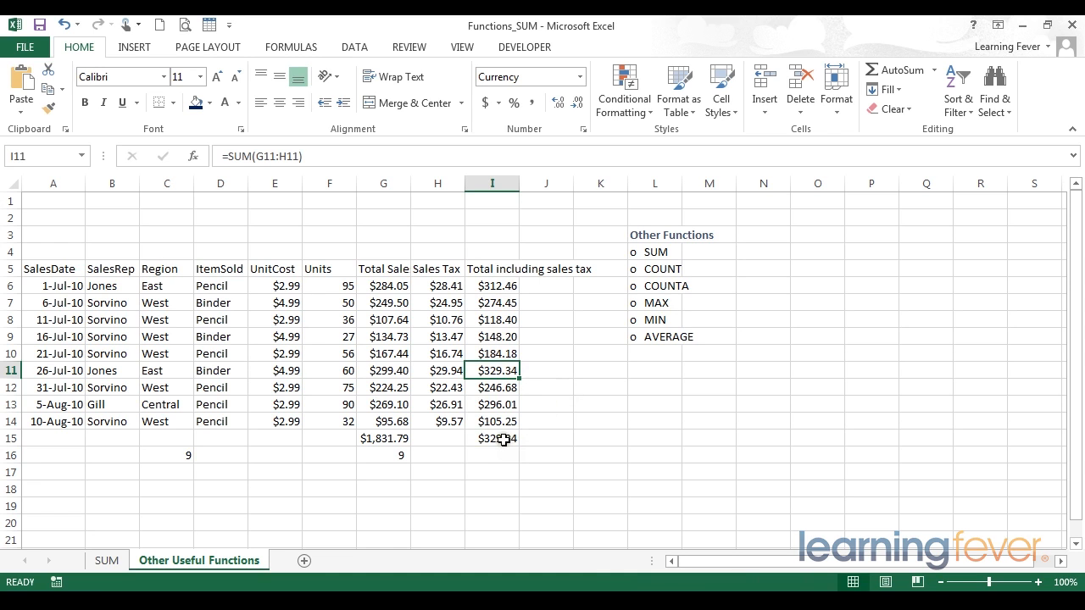
{"action": "left_click", "coordinate": [503, 440]}
{"action": "key", "text": "Delete"}
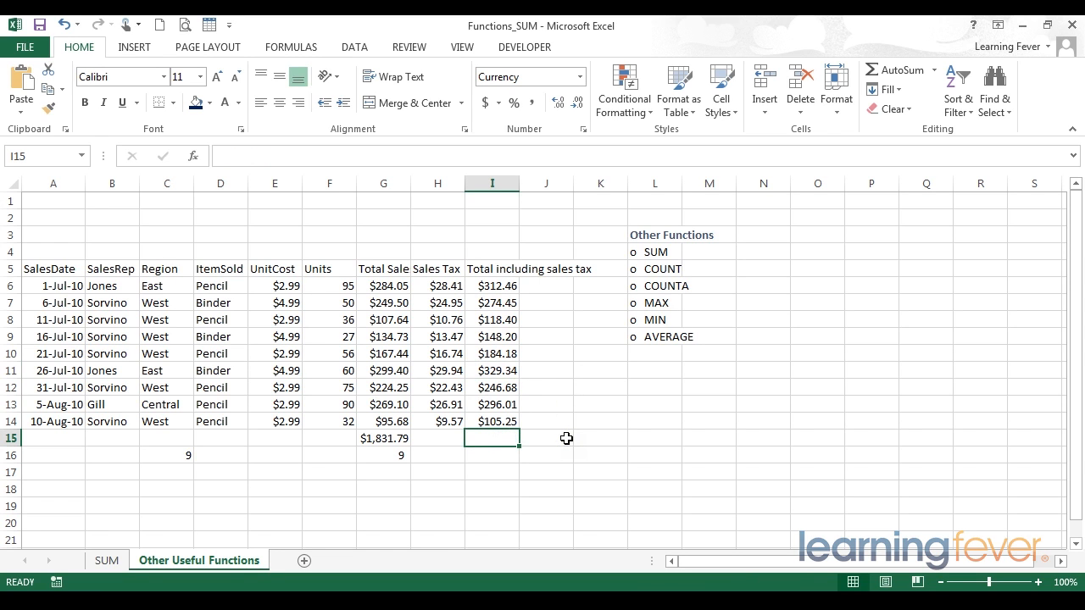
{"action": "type", "text": "="}
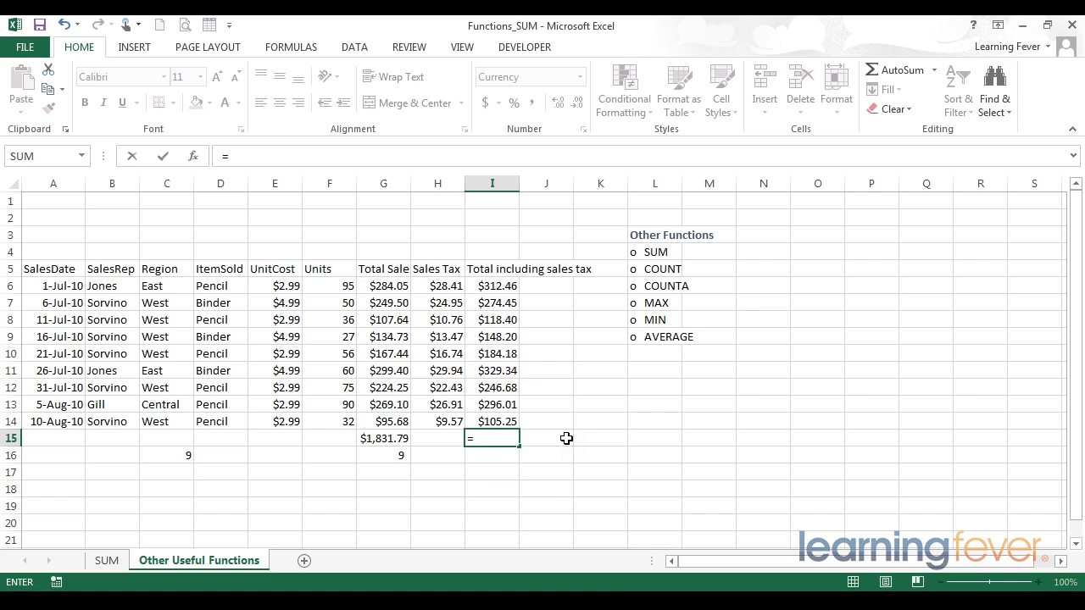
{"action": "type", "text": "MIN("}
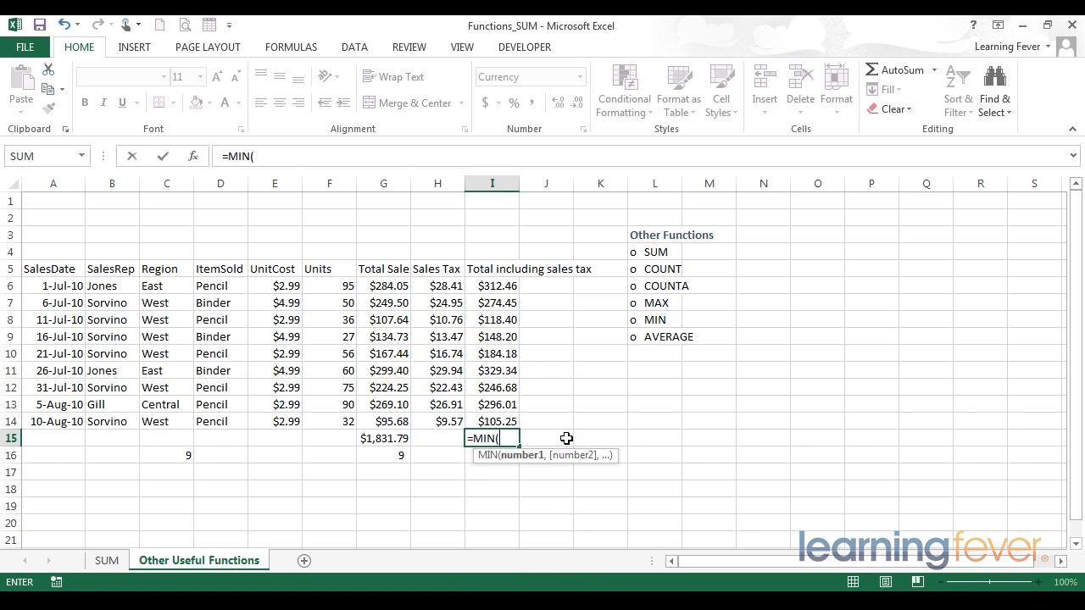
{"action": "left_click", "coordinate": [479, 271]}
{"action": "left_click_drag", "start_coordinate": [489, 285], "coordinate": [487, 415]}
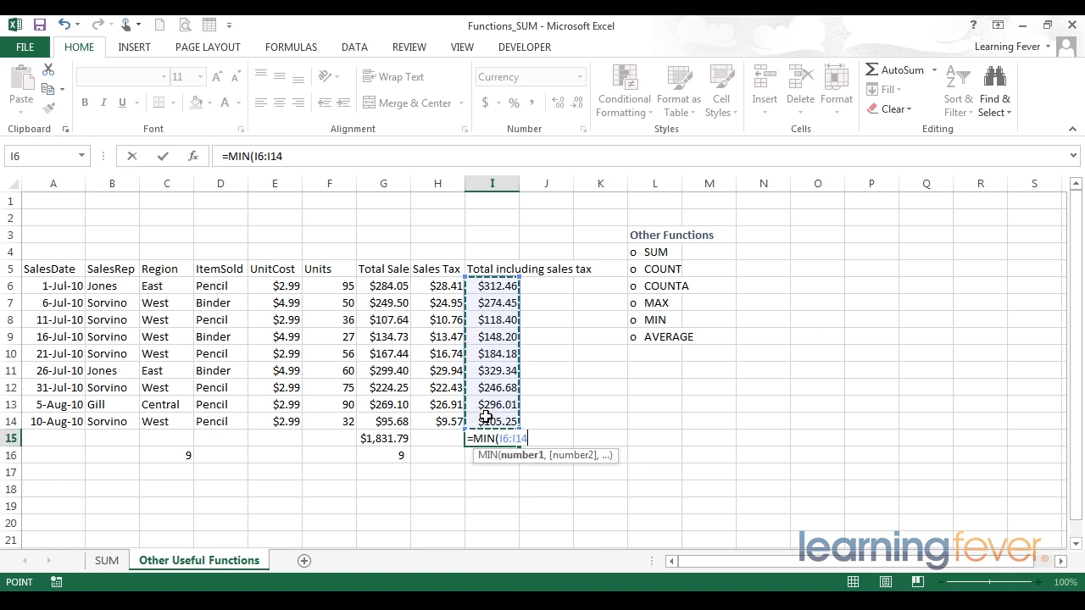
{"action": "type", "text": ")"}
{"action": "key", "text": "Return"}
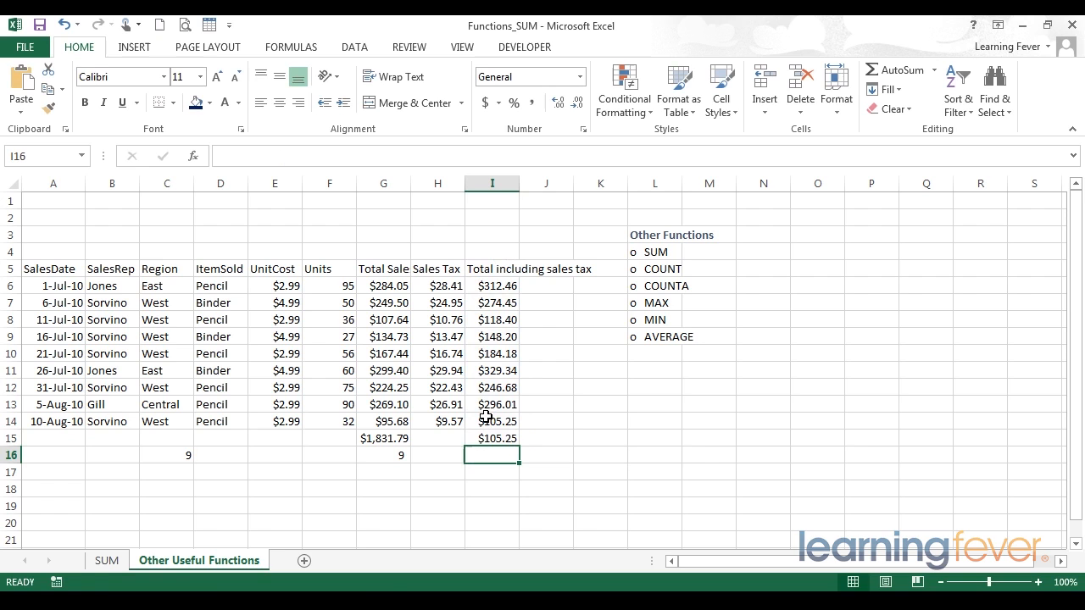
- Add Minimum to the status-bar summary and view it for the range I6:I14
{"action": "left_click_drag", "start_coordinate": [486, 416], "coordinate": [486, 285]}
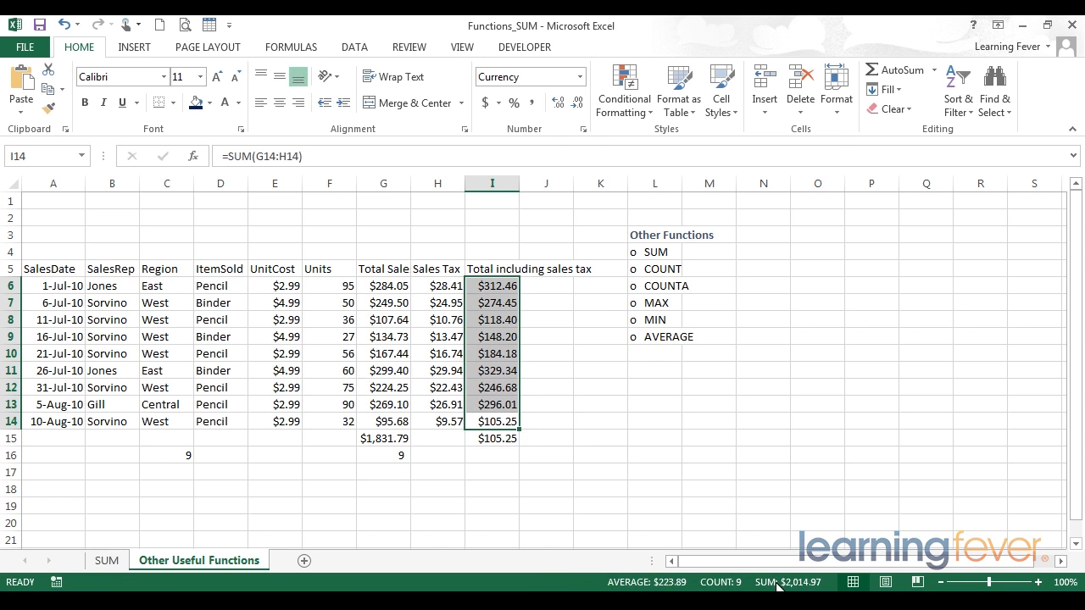
{"action": "right_click", "coordinate": [559, 584]}
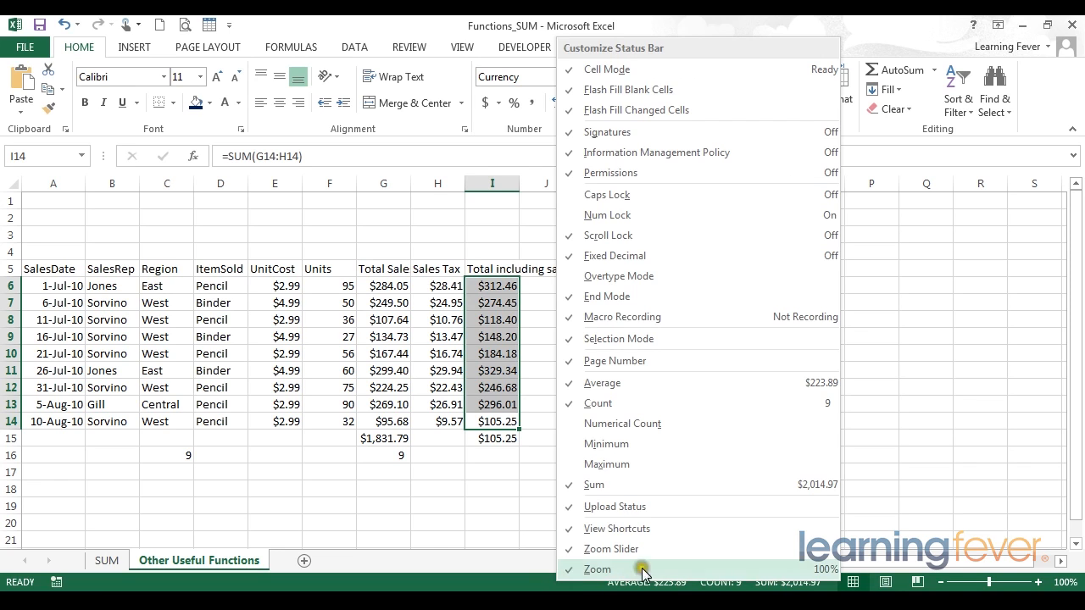
{"action": "left_click", "coordinate": [629, 445]}
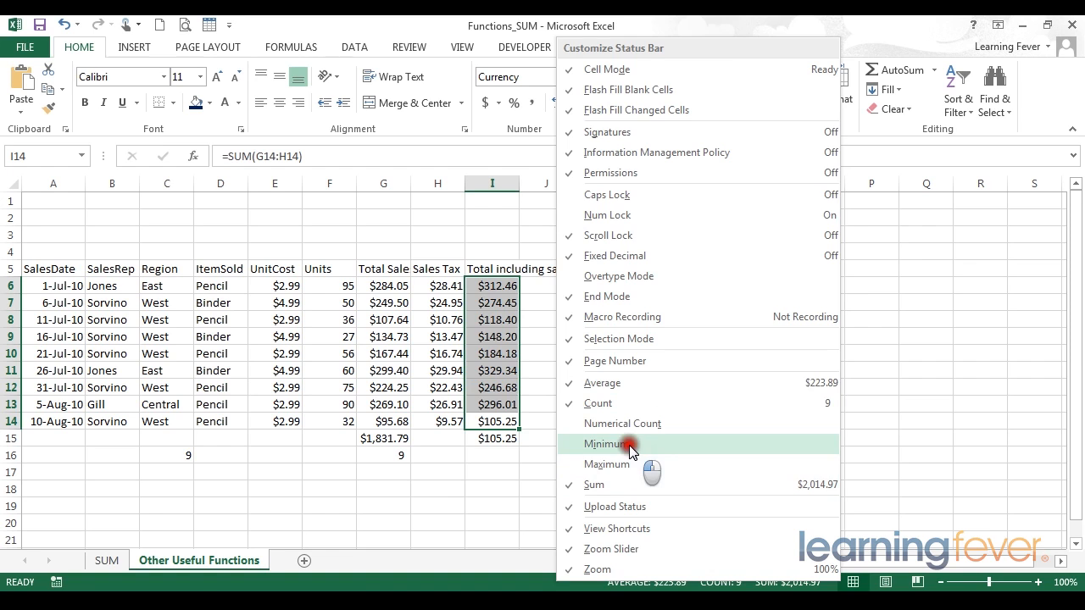
{"action": "left_click", "coordinate": [443, 503]}
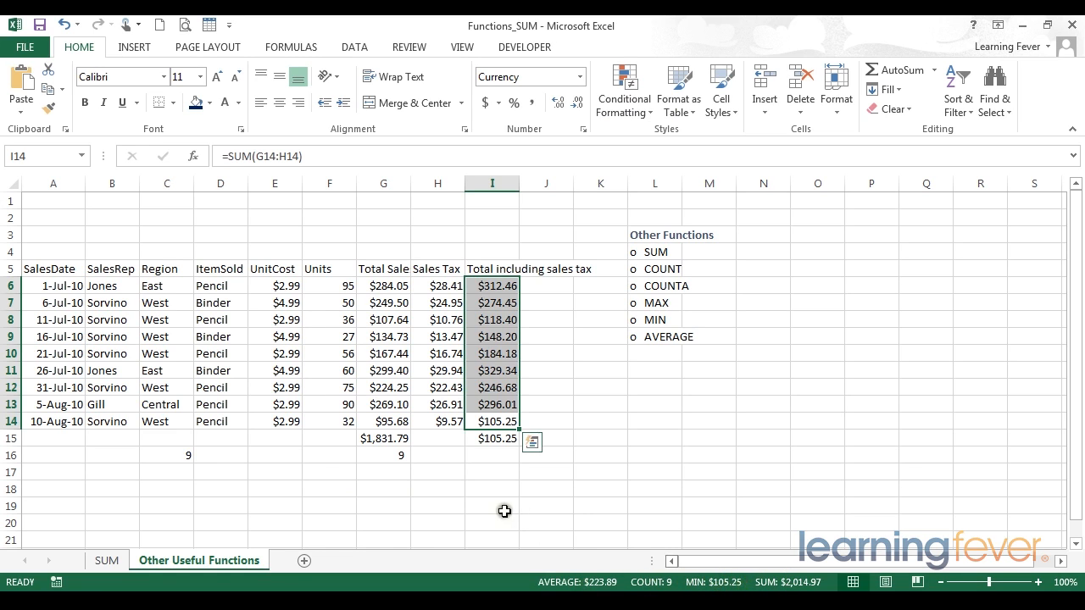
- Replace the formula in I15 with =AVERAGE(I6:I14) and compare it with the status-bar average of I6:I14
{"action": "left_click", "coordinate": [489, 439]}
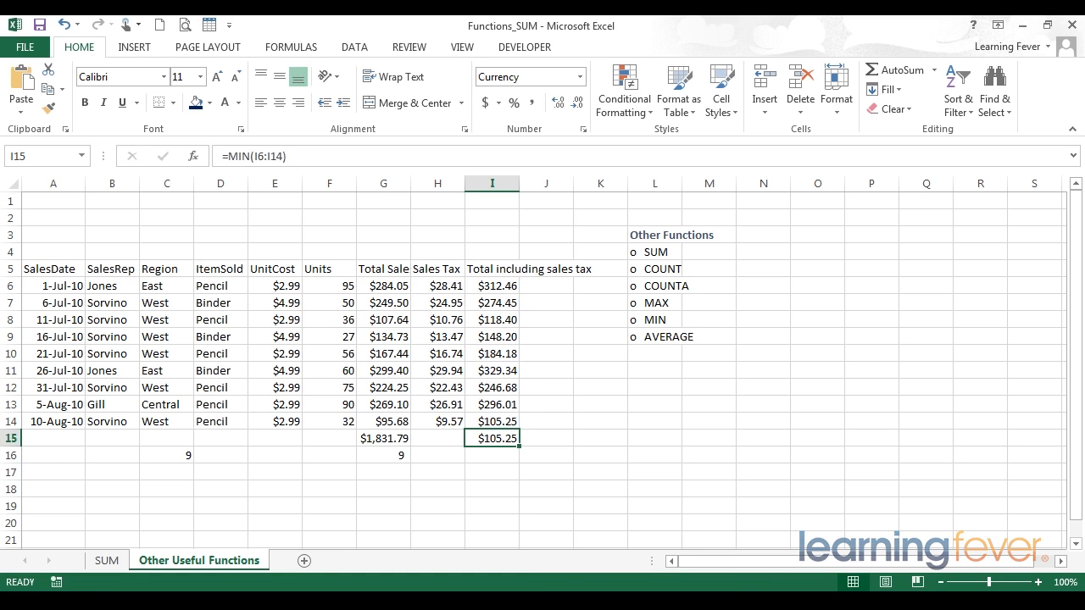
{"action": "key", "text": "Delete"}
{"action": "type", "text": "="}
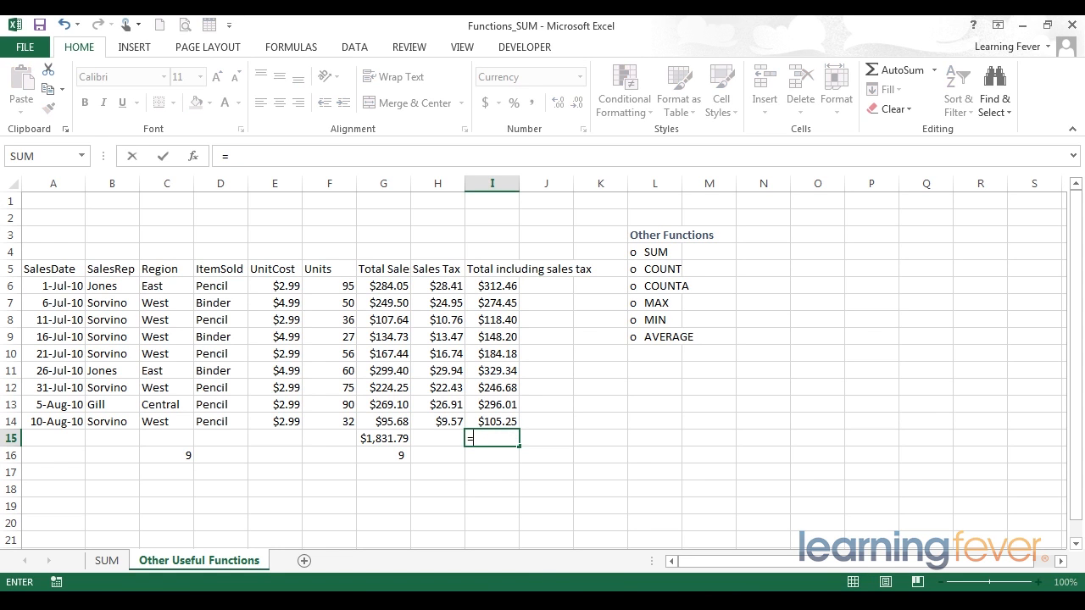
{"action": "type", "text": "average"}
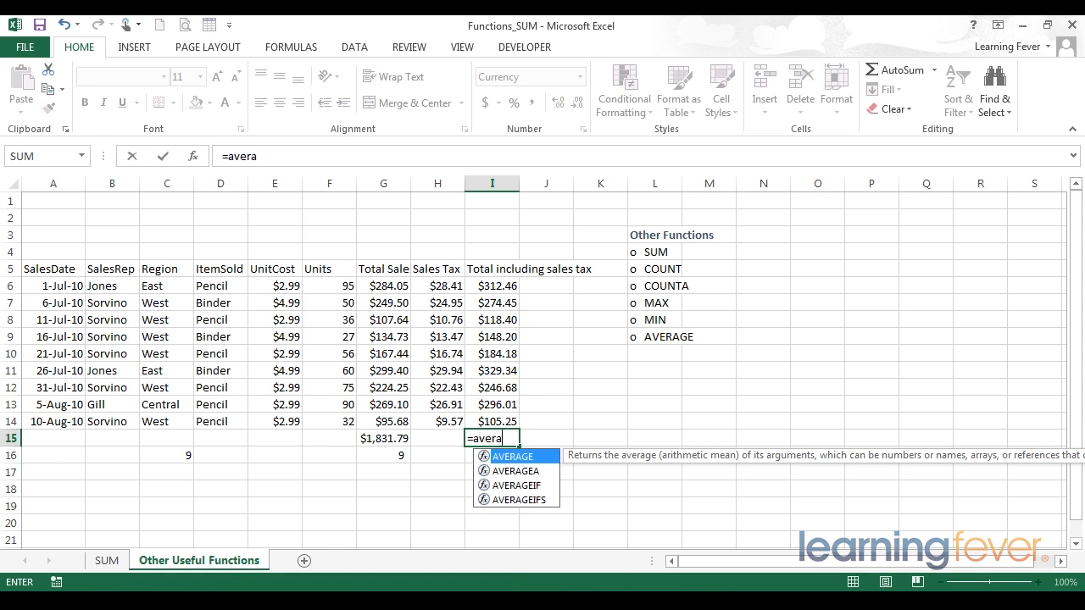
{"action": "key", "text": "BackSpace"}
{"action": "key", "text": "BackSpace"}
{"action": "key", "text": "Tab"}
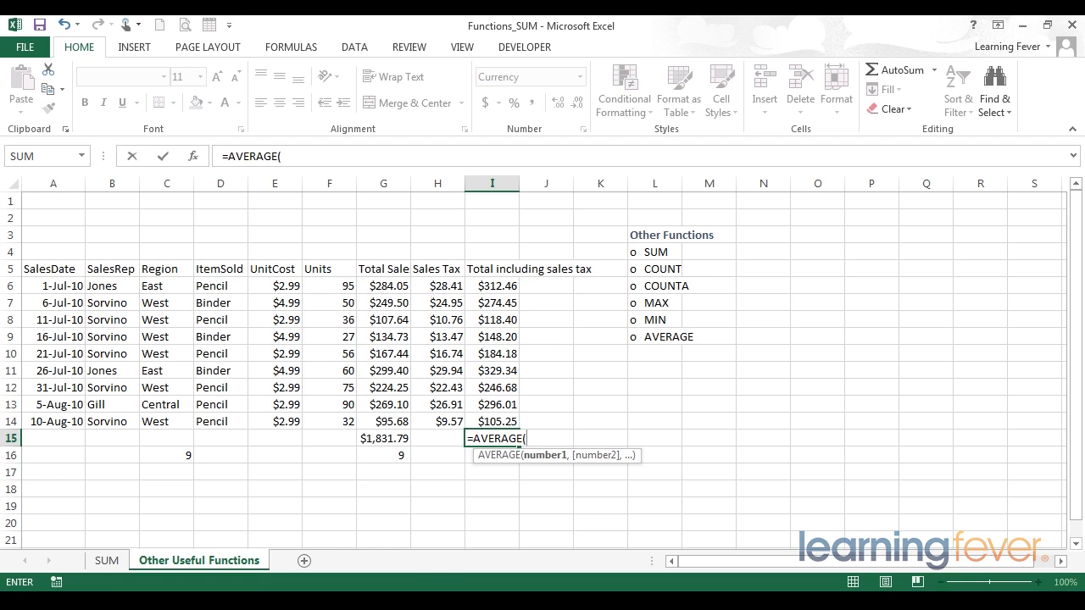
{"action": "left_click_drag", "start_coordinate": [494, 285], "coordinate": [497, 418]}
{"action": "type", "text": ")"}
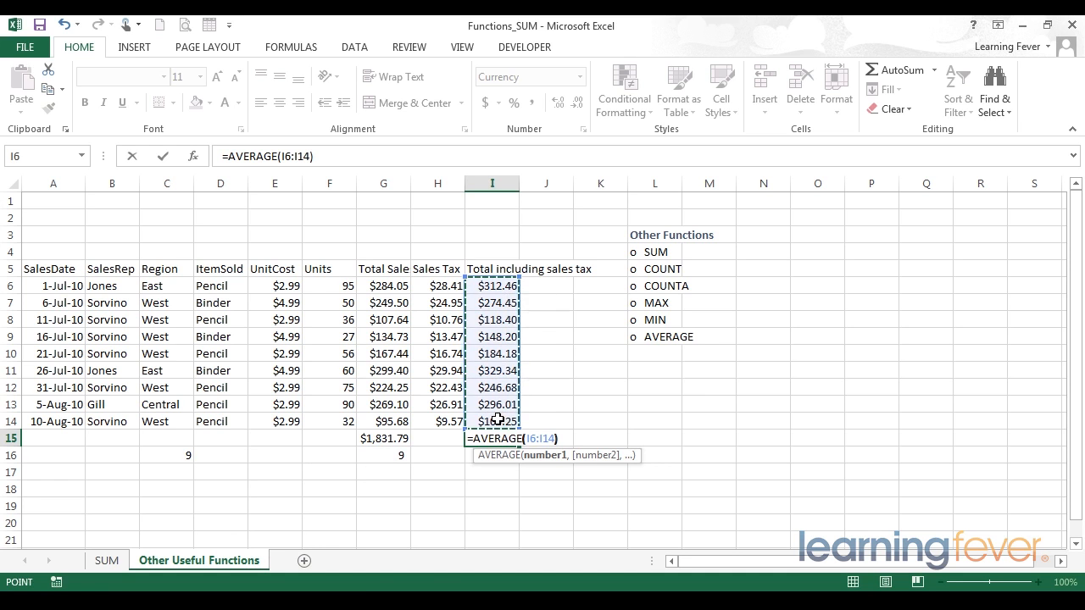
{"action": "key", "text": "Return"}
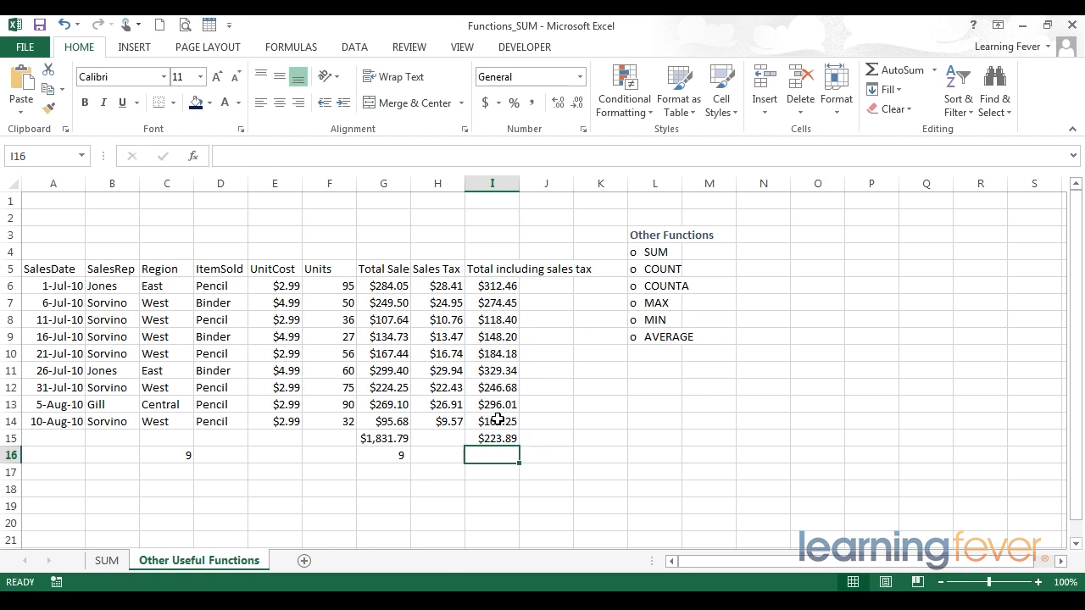
{"action": "key", "text": "Up"}
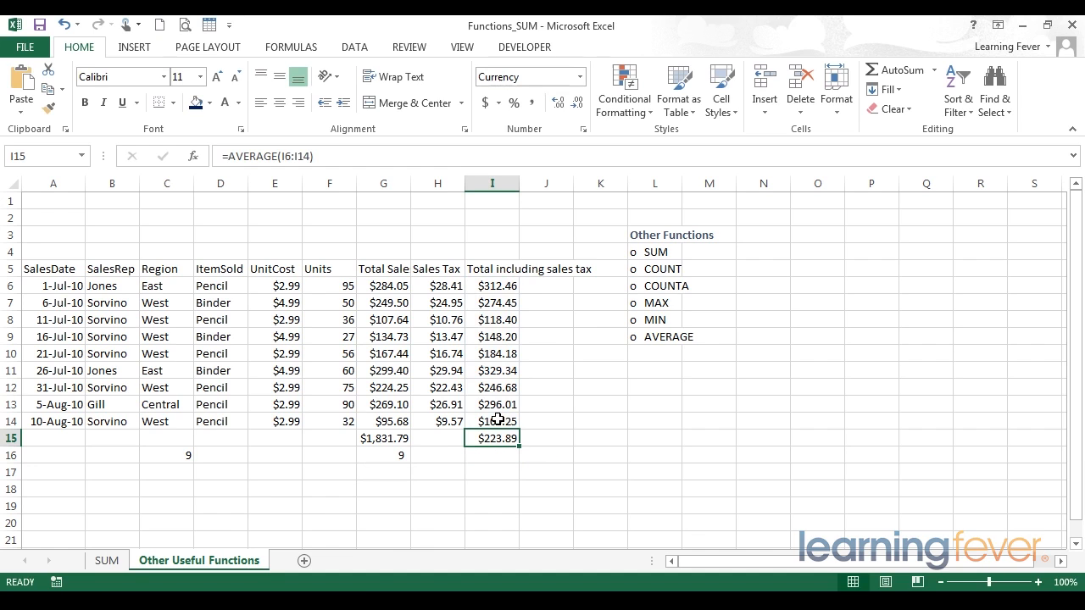
{"action": "left_click_drag", "start_coordinate": [495, 286], "coordinate": [503, 418]}
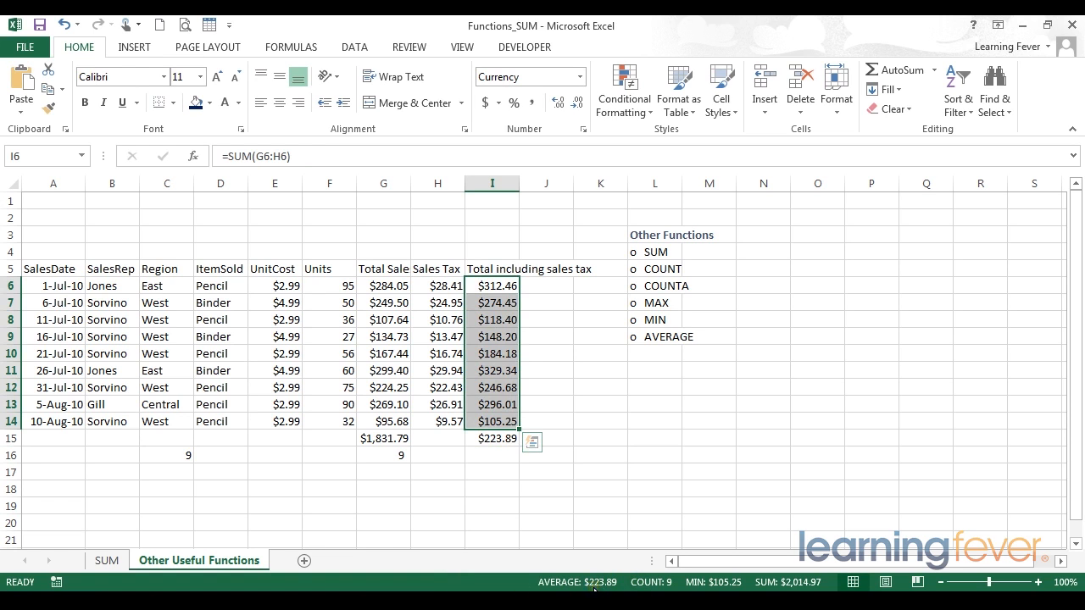
{"action": "left_click", "coordinate": [490, 437]}
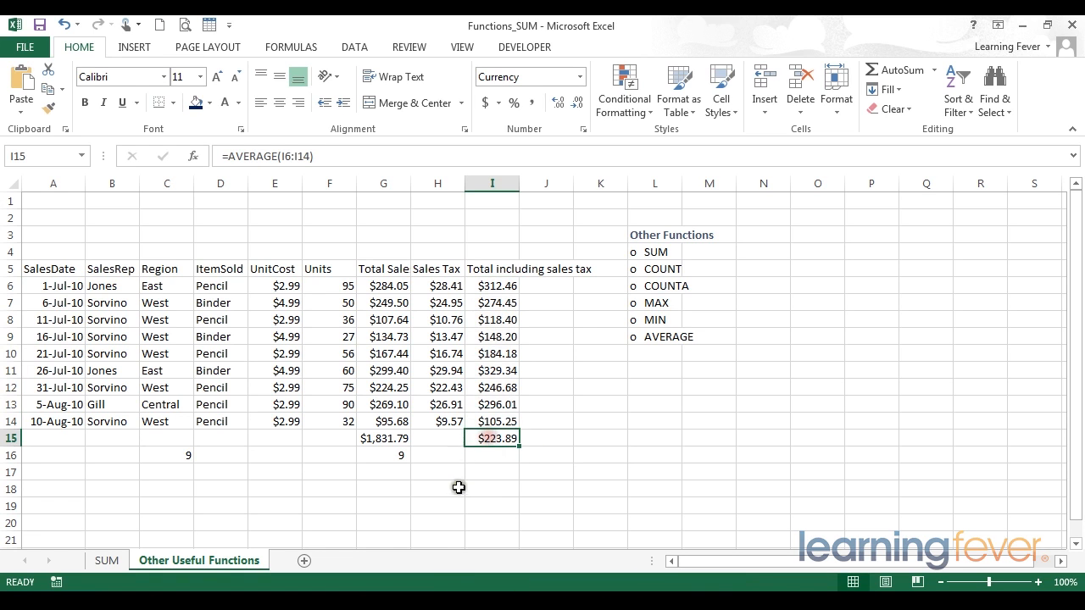